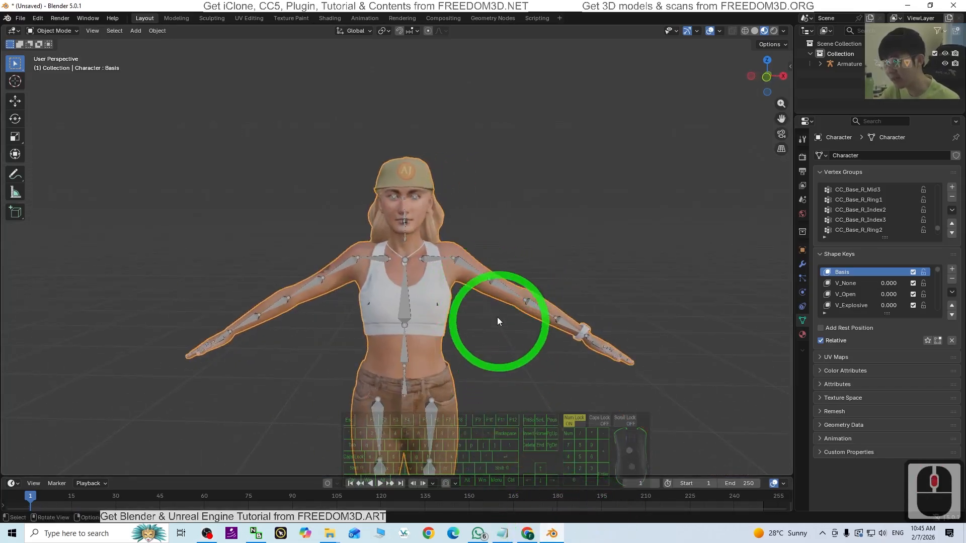
Step: Inspect the rigged character's face and full body, selecting its armature and the character mesh in turn
{"action": "scroll", "coordinate": [515, 318], "scroll_direction": "up", "scroll_amount": 4}
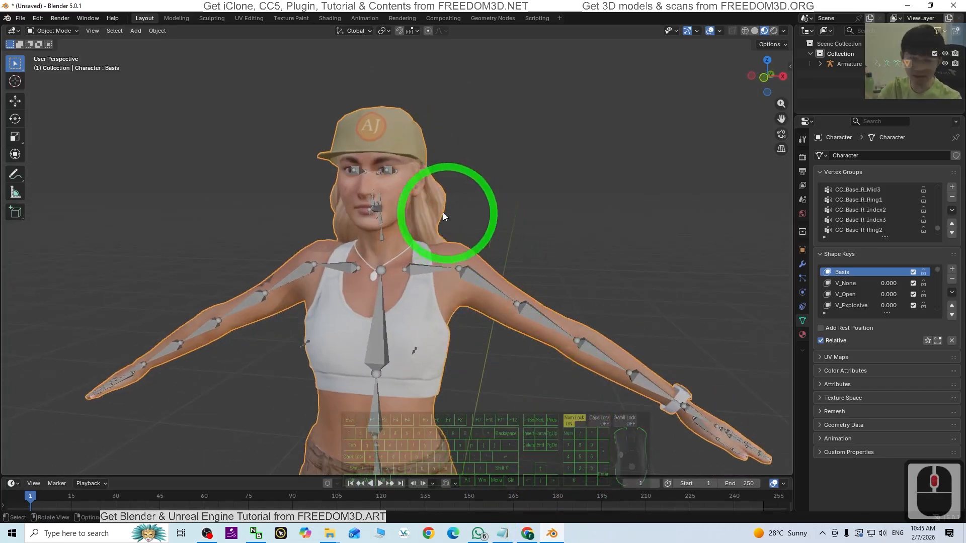
{"action": "scroll", "coordinate": [475, 218], "scroll_direction": "up", "scroll_amount": 3}
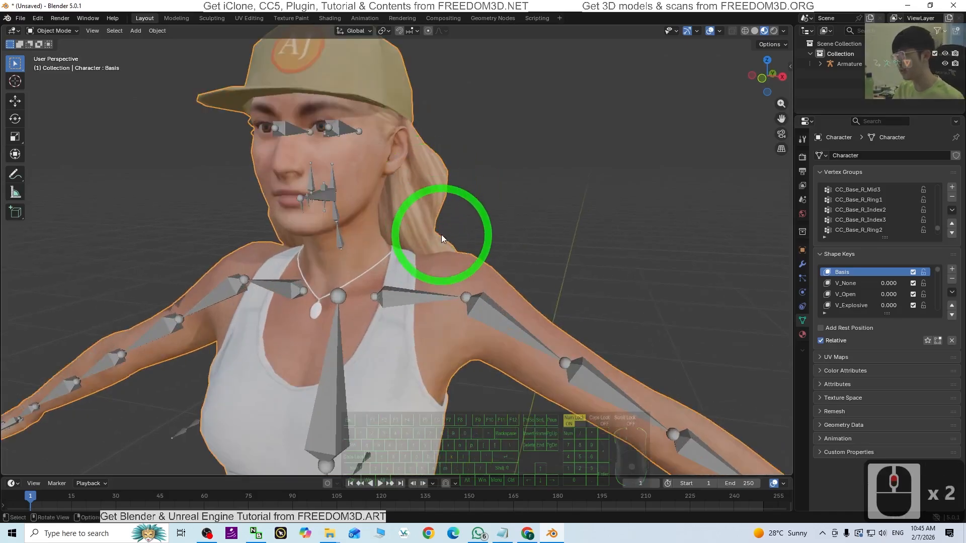
{"action": "mouse_move", "coordinate": [441, 235]}
{"action": "middle_mouse_down"}
{"action": "mouse_move", "coordinate": [464, 240]}
{"action": "mouse_move", "coordinate": [446, 230]}
{"action": "middle_mouse_up"}
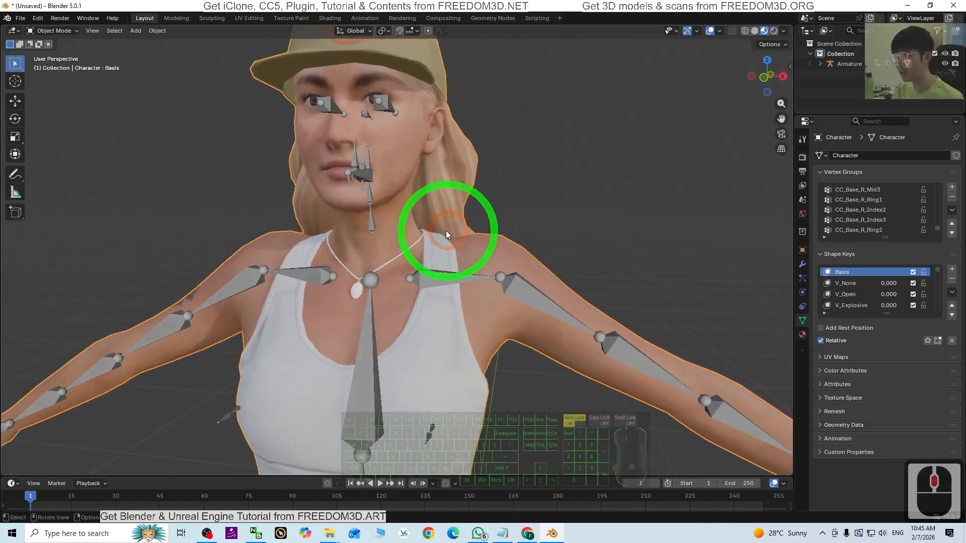
{"action": "left_click", "coordinate": [541, 294]}
{"action": "scroll", "coordinate": [604, 352], "scroll_direction": "down", "scroll_amount": 6}
{"action": "scroll", "coordinate": [386, 339], "scroll_direction": "down", "scroll_amount": 3}
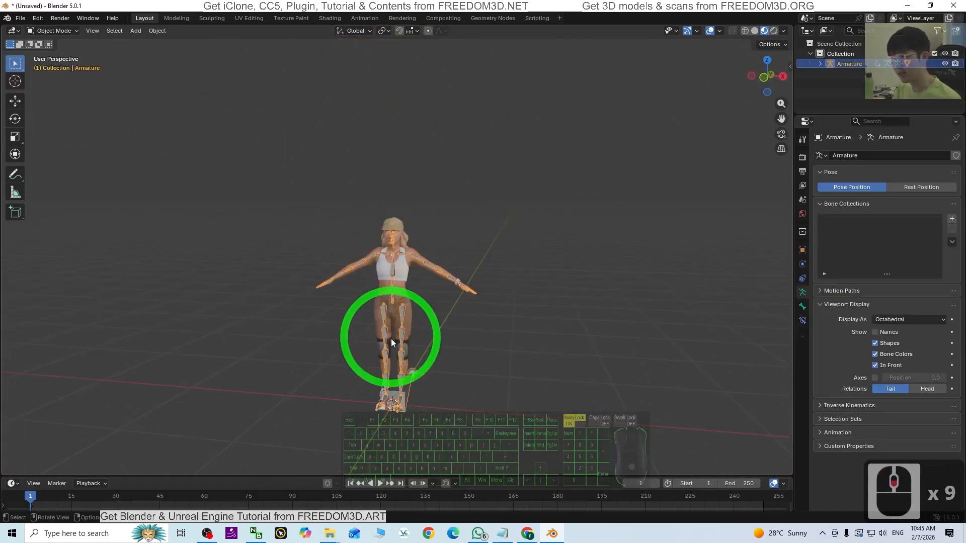
{"action": "scroll", "coordinate": [401, 267], "scroll_direction": "up", "scroll_amount": 10}
{"action": "left_click", "coordinate": [394, 135]}
{"action": "middle_click_drag", "start_coordinate": [500, 164], "coordinate": [409, 270]}
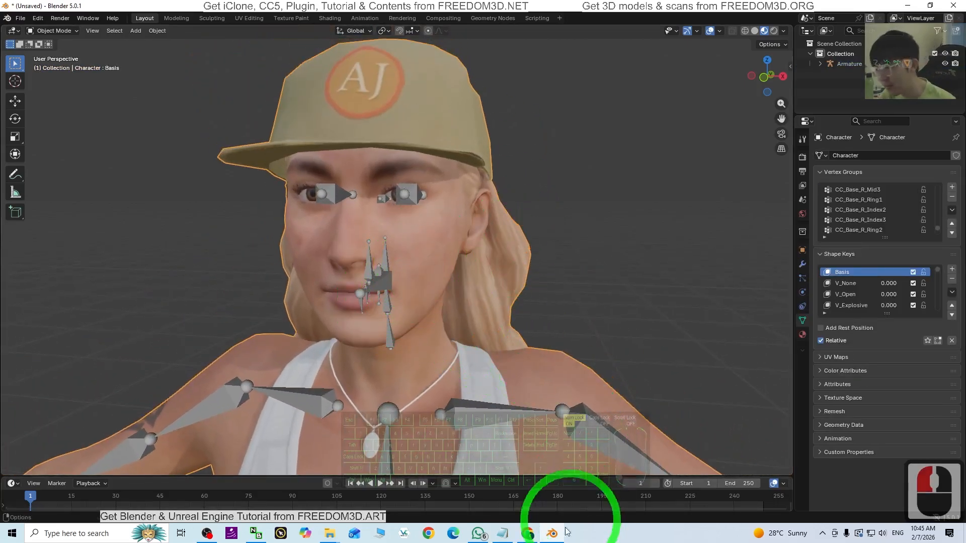
Step: Switch to Chrome to look over the ActorCore 3D character catalogue, and return to Blender
{"action": "left_click", "coordinate": [527, 533]}
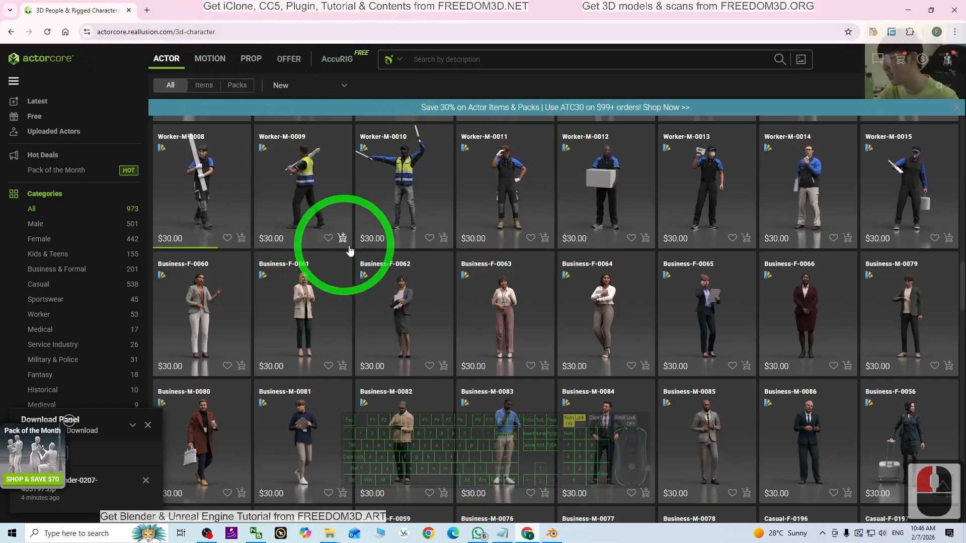
{"action": "scroll", "coordinate": [352, 242], "scroll_direction": "down", "scroll_amount": 3}
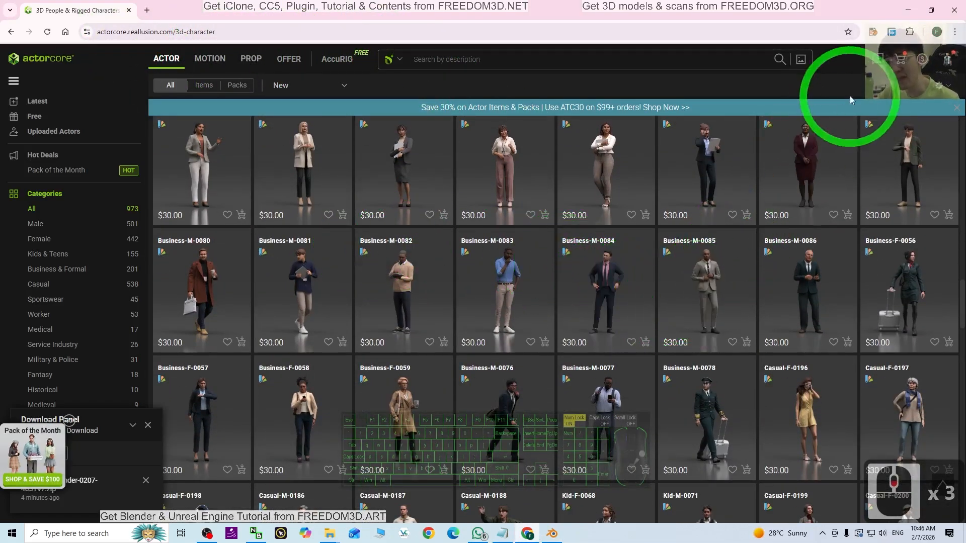
{"action": "left_click", "coordinate": [911, 6]}
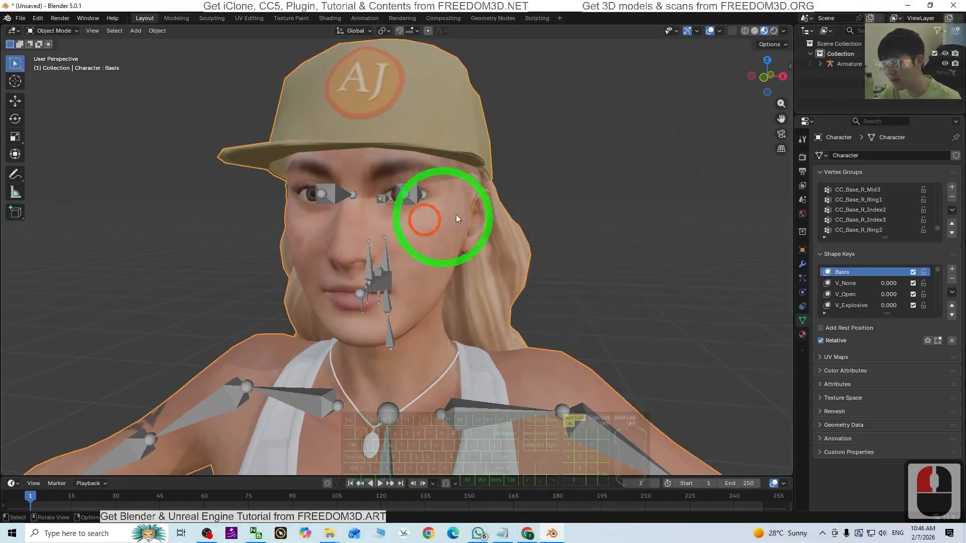
Step: Preview the character's mouth shape keys V_Tight-O at 1.000 and V_Wide, returning both to 0.000
{"action": "scroll", "coordinate": [858, 306], "scroll_direction": "down", "scroll_amount": 2}
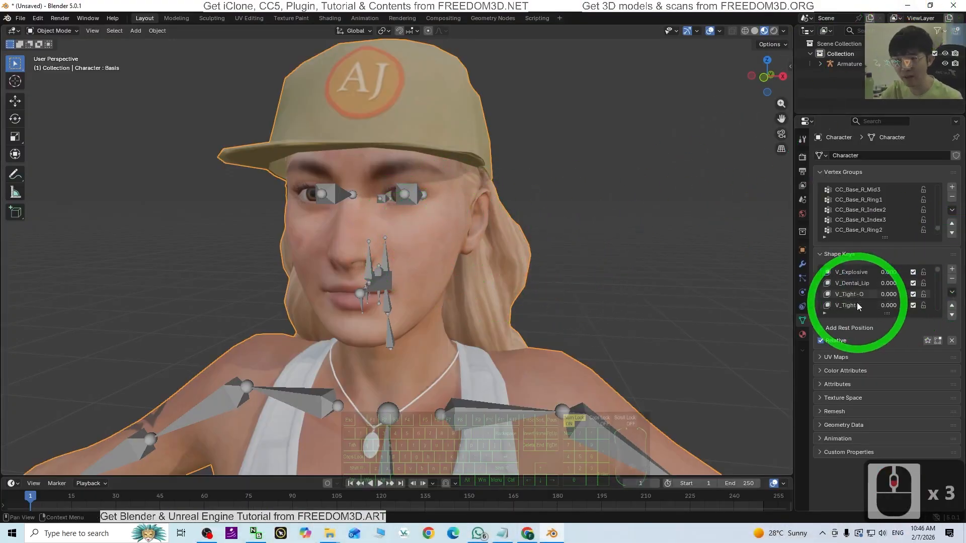
{"action": "left_click_drag", "start_coordinate": [889, 294], "coordinate": [186, 292]}
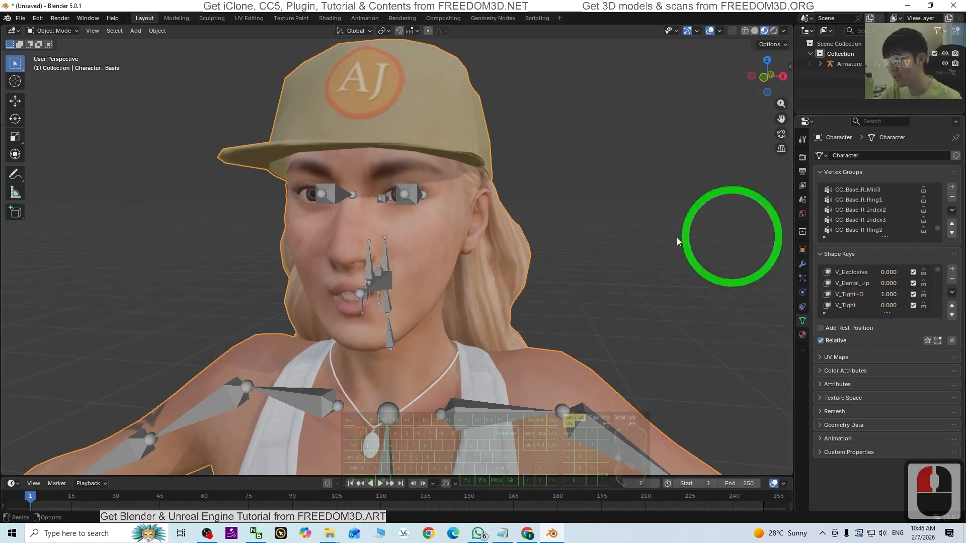
{"action": "left_click_drag", "start_coordinate": [888, 294], "coordinate": [101, 297]}
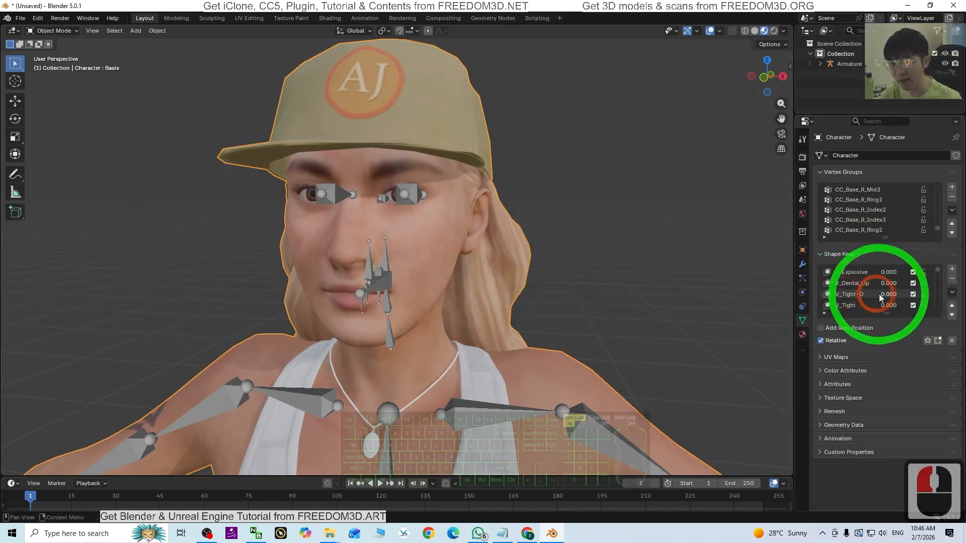
{"action": "scroll", "coordinate": [882, 295], "scroll_direction": "down", "scroll_amount": 2}
{"action": "left_click_drag", "start_coordinate": [881, 294], "coordinate": [759, 302]}
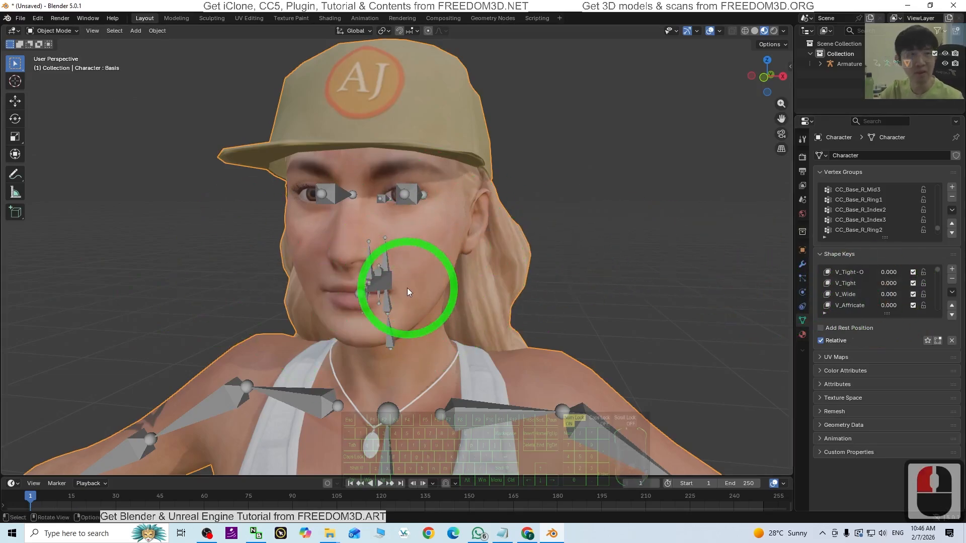
Step: Select the character's armature to show its skeleton, and bring up the ActorCore catalogue in Chrome
{"action": "scroll", "coordinate": [590, 313], "scroll_direction": "down", "scroll_amount": 5}
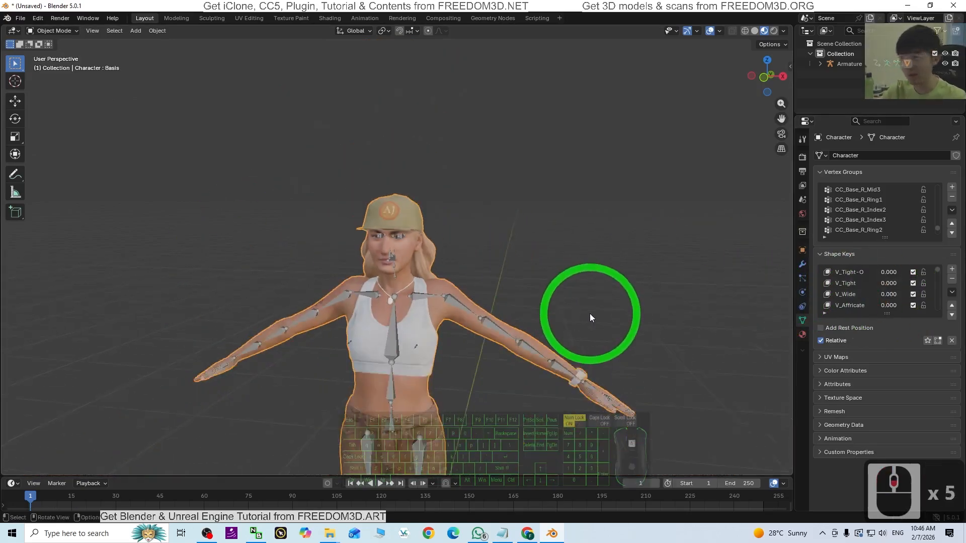
{"action": "scroll", "coordinate": [590, 313], "scroll_direction": "down", "scroll_amount": 2}
{"action": "left_click", "coordinate": [400, 384]}
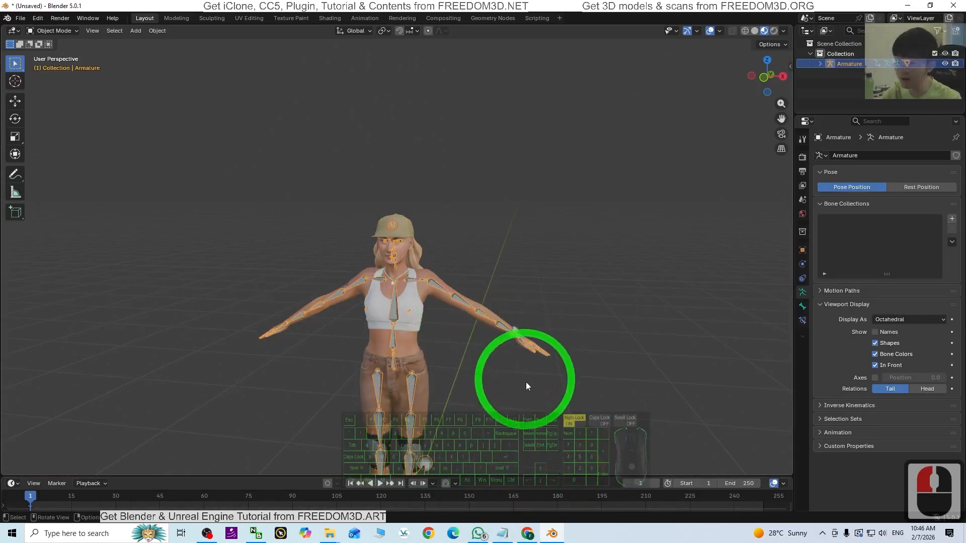
{"action": "left_click", "coordinate": [528, 533]}
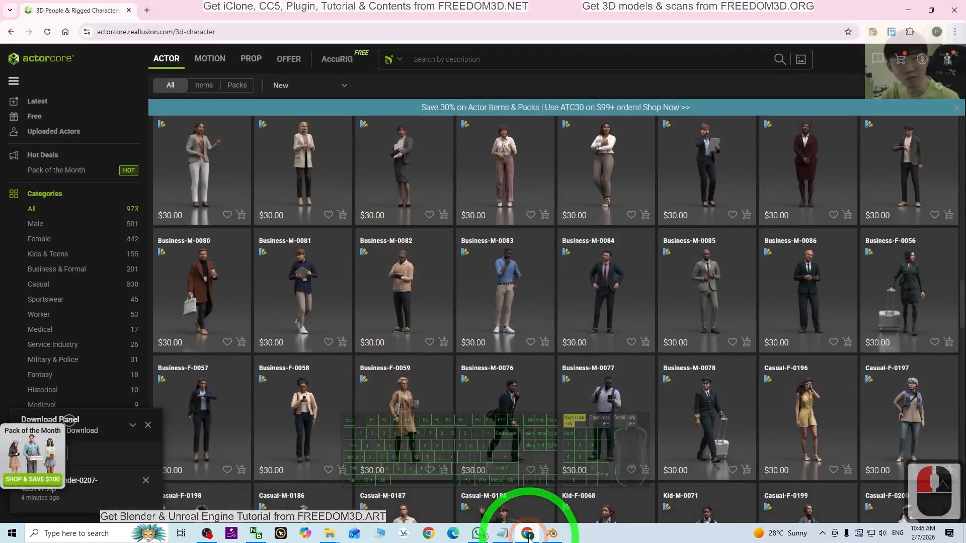
{"action": "left_click", "coordinate": [528, 535]}
{"action": "left_click", "coordinate": [528, 534]}
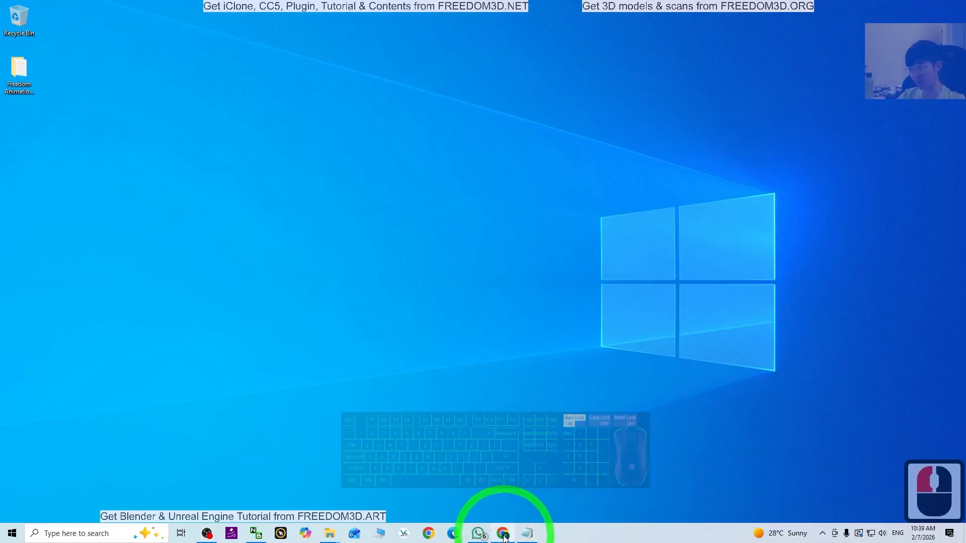
Step: Switch to Chrome from the desktop and open the Actor catalogue on the ActorCore site
{"action": "mouse_move", "coordinate": [504, 538]}
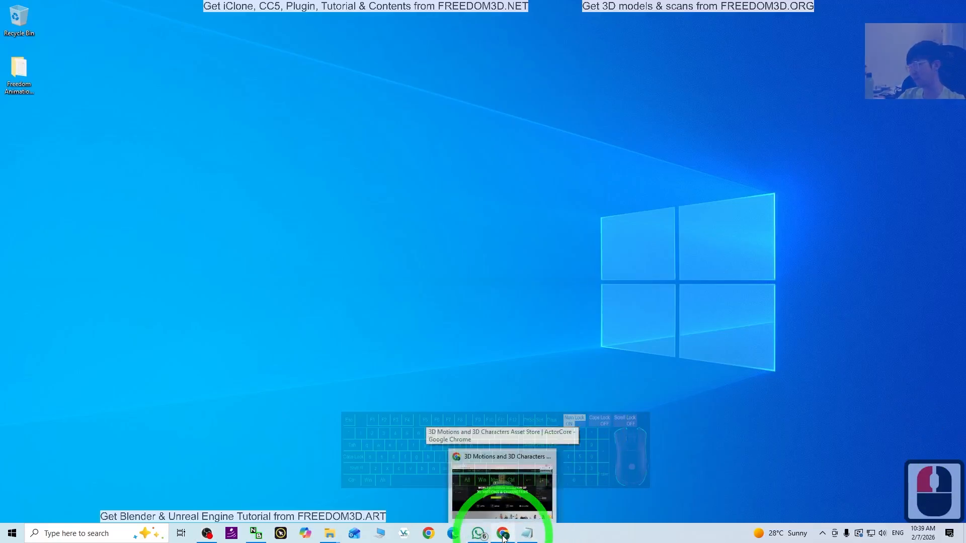
{"action": "left_click", "coordinate": [504, 537]}
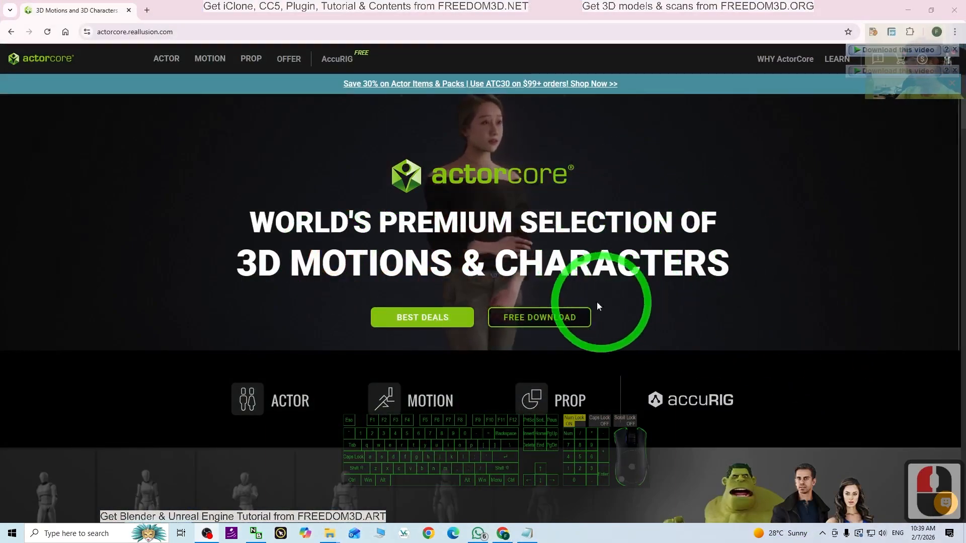
{"action": "left_click", "coordinate": [166, 59]}
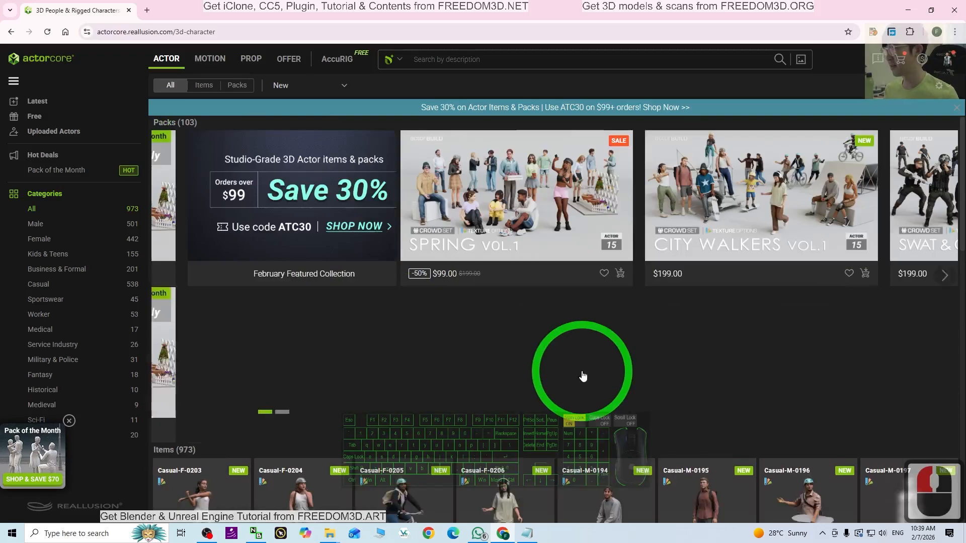
Step: Browse the character packs and individual actors offered in the ActorCore catalogue
{"action": "scroll", "coordinate": [586, 377], "scroll_direction": "down", "scroll_amount": 2}
{"action": "scroll", "coordinate": [705, 282], "scroll_direction": "up", "scroll_amount": 4}
{"action": "scroll", "coordinate": [609, 395], "scroll_direction": "down", "scroll_amount": 5}
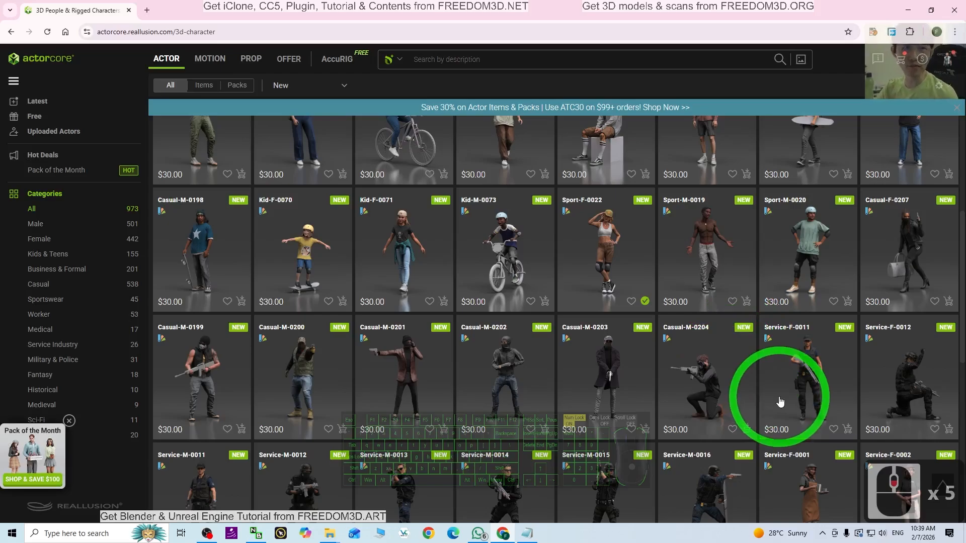
{"action": "scroll", "coordinate": [621, 362], "scroll_direction": "down", "scroll_amount": 3}
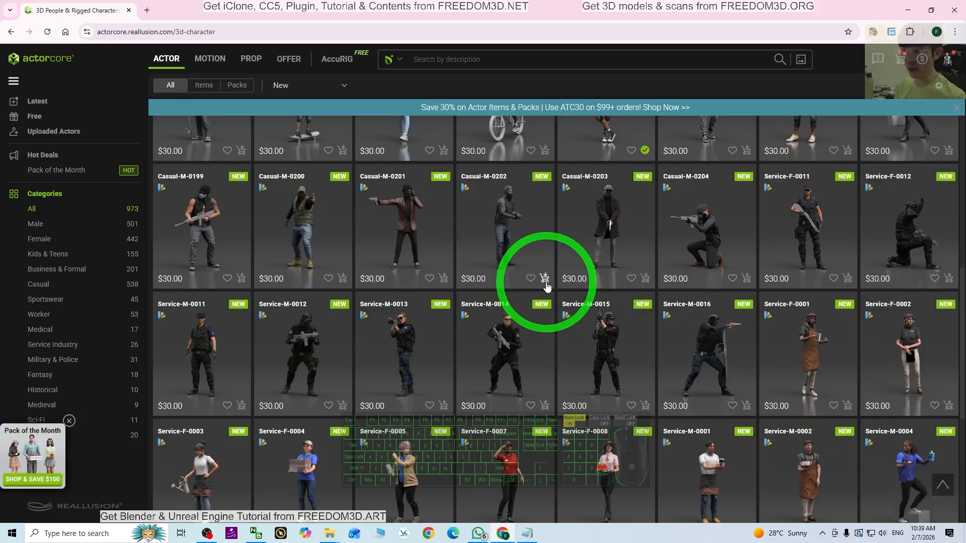
{"action": "left_click", "coordinate": [513, 537]}
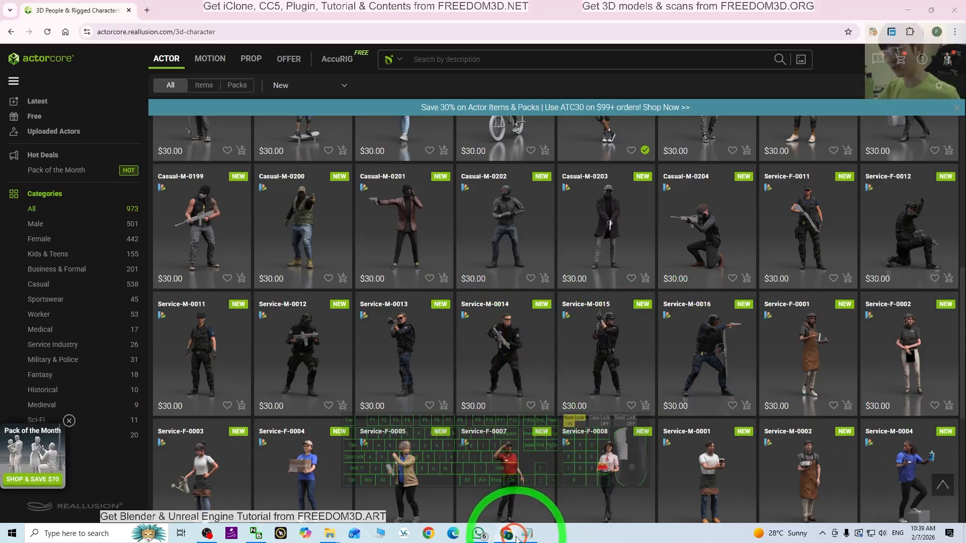
{"action": "scroll", "coordinate": [628, 171], "scroll_direction": "down", "scroll_amount": 1}
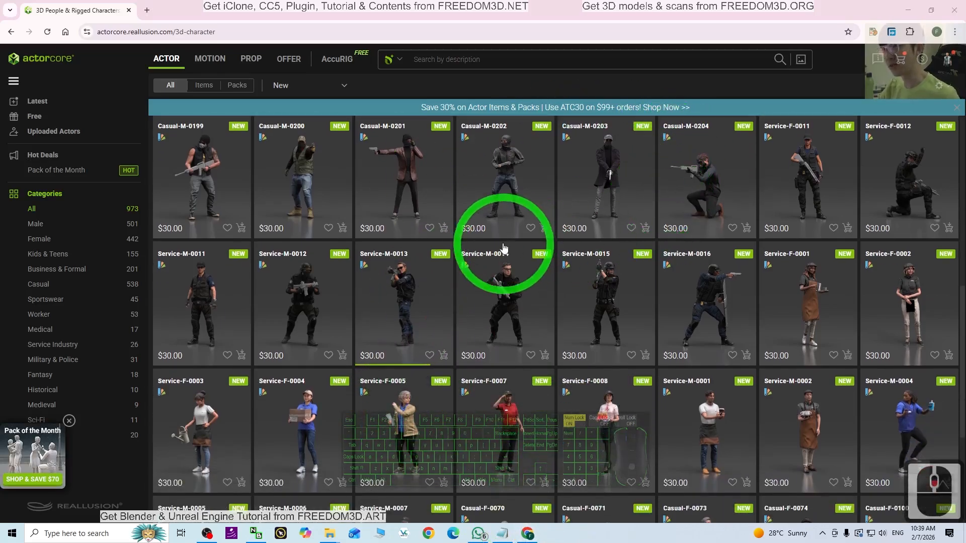
{"action": "scroll", "coordinate": [493, 232], "scroll_direction": "up", "scroll_amount": 3}
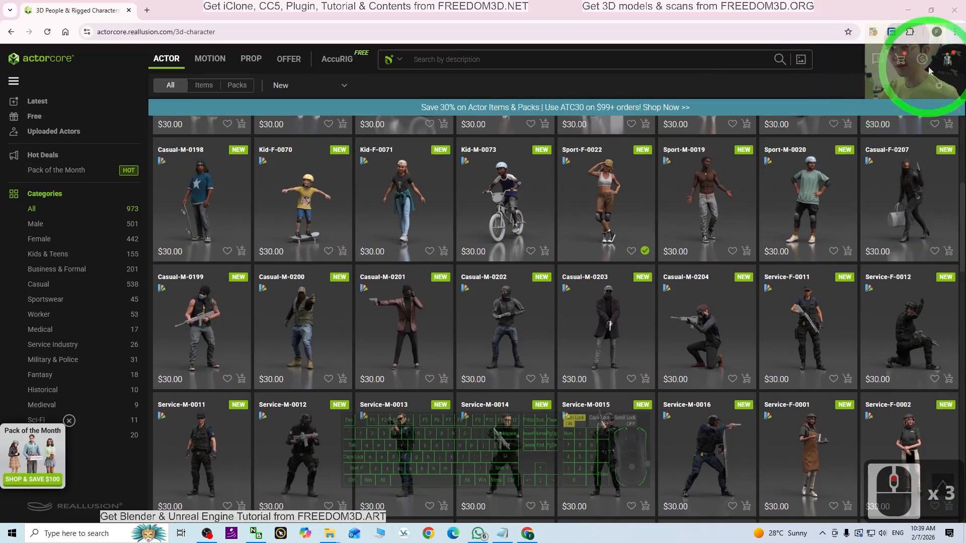
Step: Open the account's Inventory and bring up the download settings for the Sport-F-0022 actor
{"action": "mouse_move", "coordinate": [948, 62]}
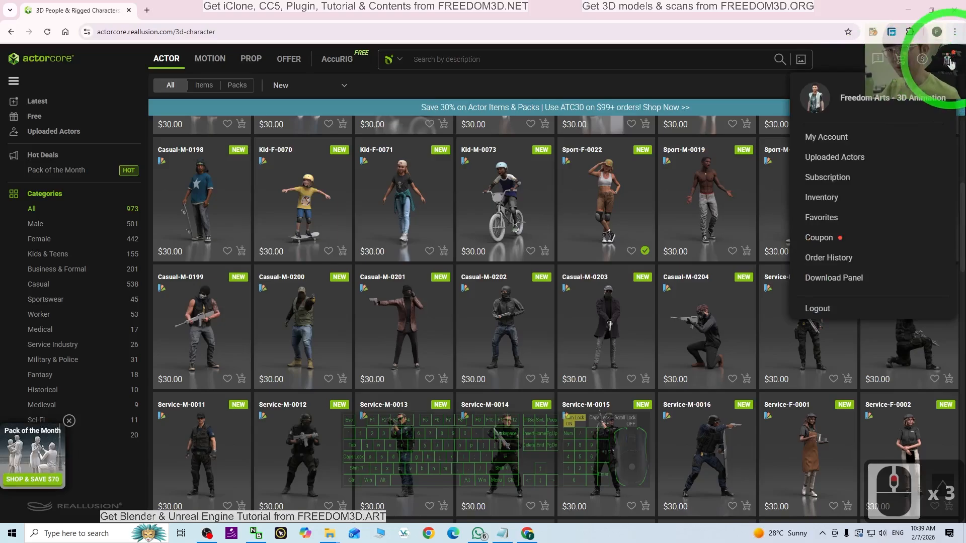
{"action": "left_click", "coordinate": [824, 199]}
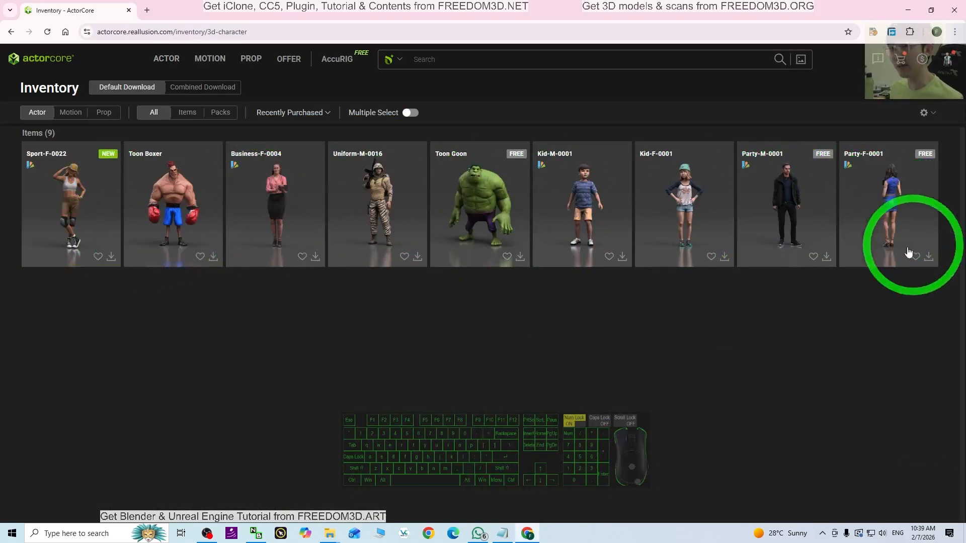
{"action": "left_click", "coordinate": [111, 257]}
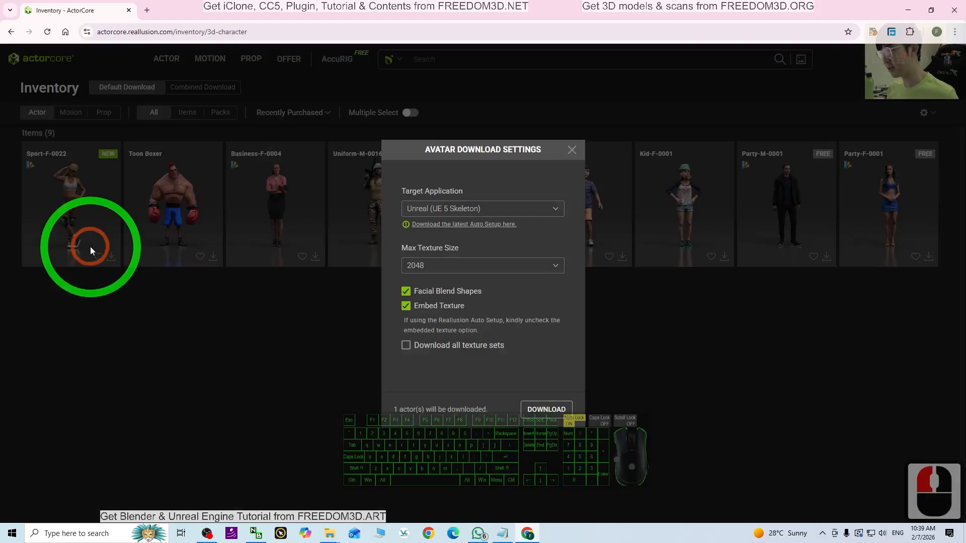
Step: Set the avatar's target application to Blender, with Facial Blend Shapes and Embed Texture enabled
{"action": "left_click", "coordinate": [446, 209]}
{"action": "scroll", "coordinate": [474, 254], "scroll_direction": "down", "scroll_amount": 3}
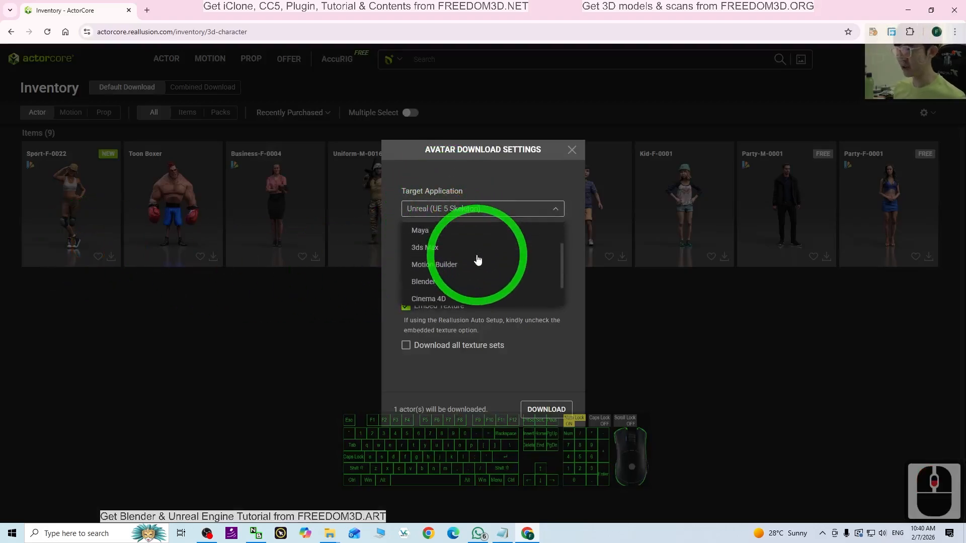
{"action": "left_click", "coordinate": [418, 282]}
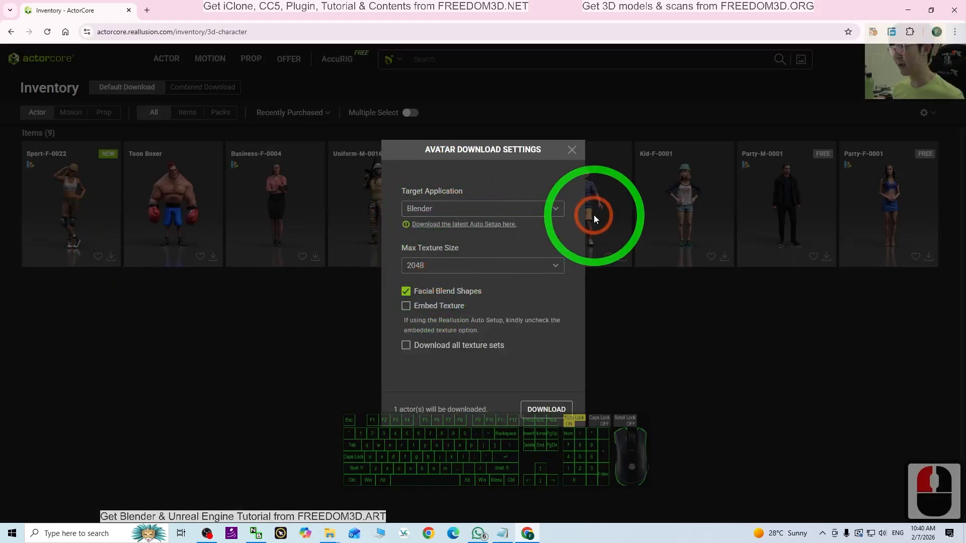
{"action": "left_click", "coordinate": [405, 292]}
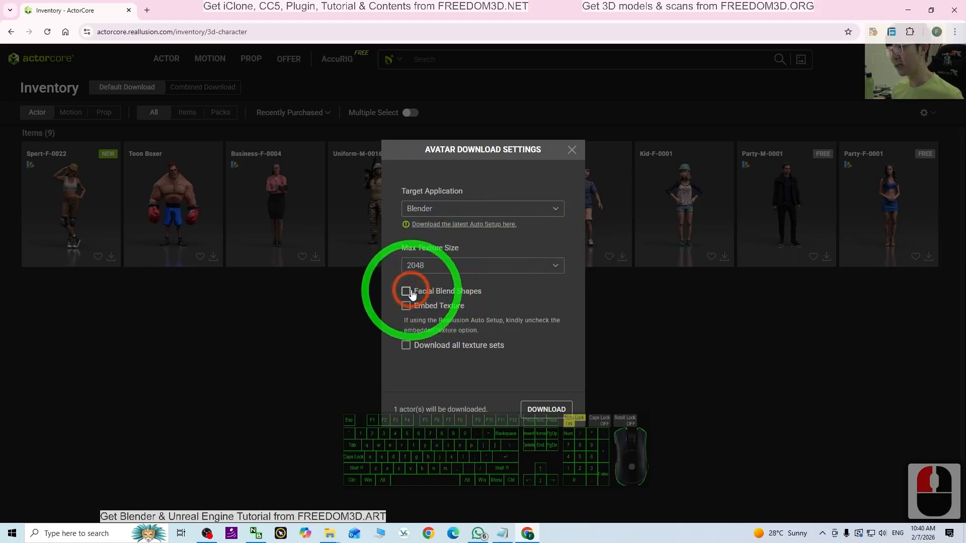
{"action": "left_click", "coordinate": [406, 292]}
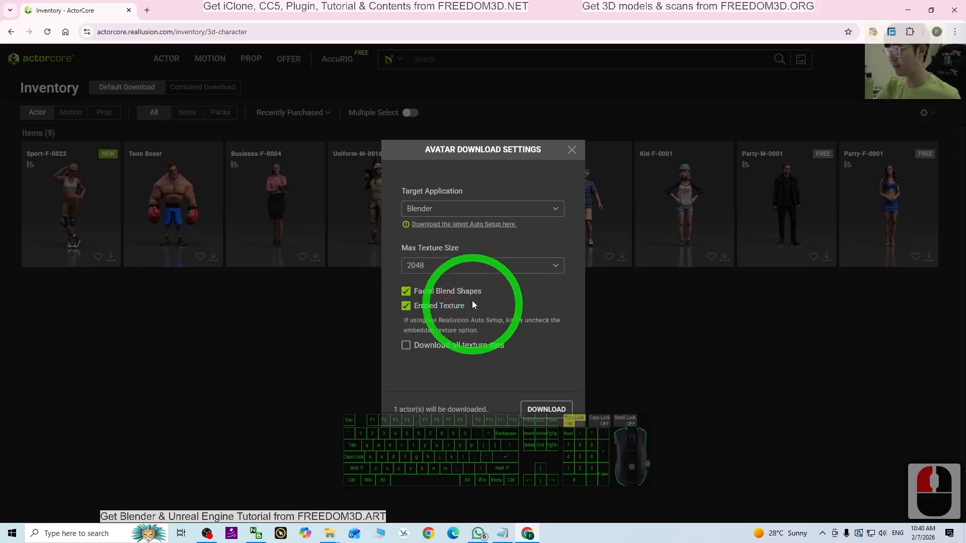
Step: Choose 2048 as the maximum texture size and request the Sport-F-0022 actor's download
{"action": "left_click", "coordinate": [437, 266]}
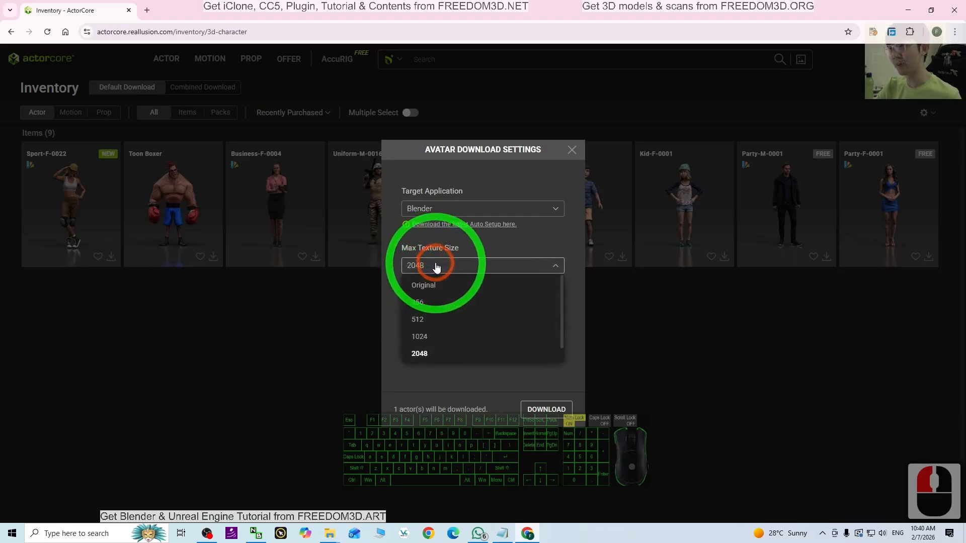
{"action": "double_click", "coordinate": [437, 267]}
{"action": "scroll", "coordinate": [436, 327], "scroll_direction": "down", "scroll_amount": 3}
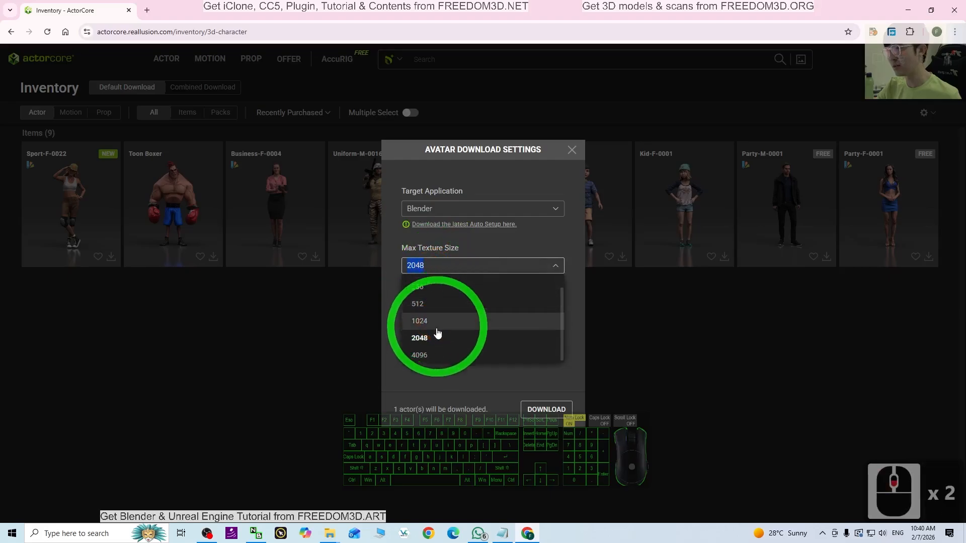
{"action": "left_click", "coordinate": [429, 344]}
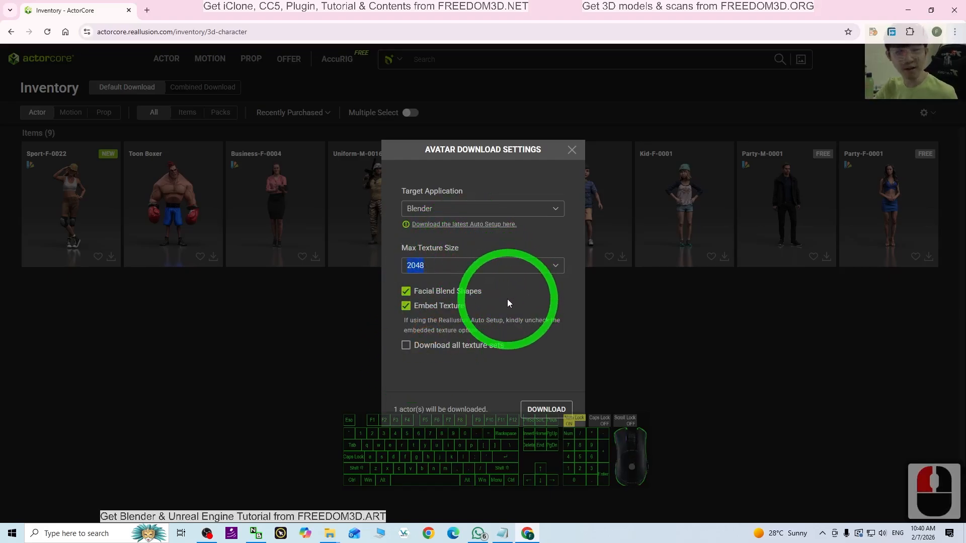
{"action": "left_click", "coordinate": [543, 410]}
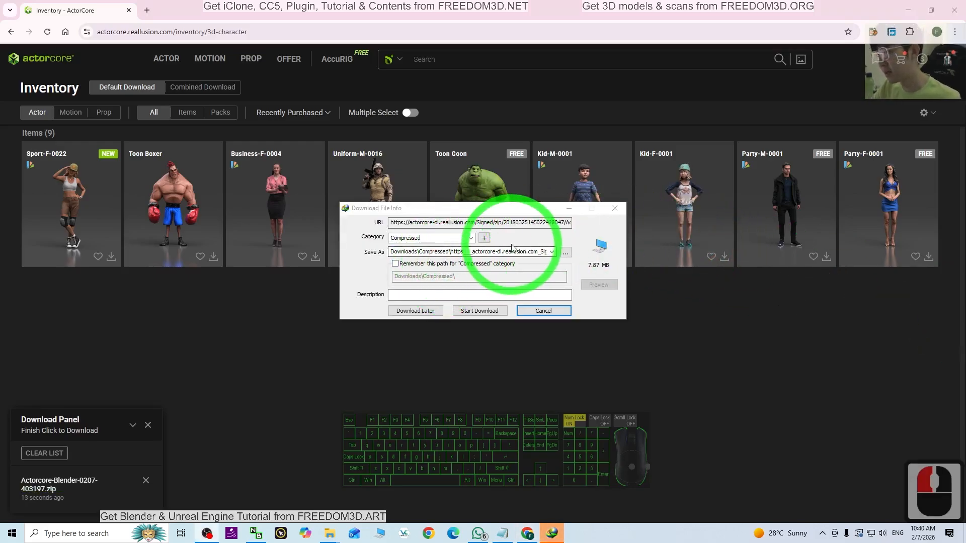
Step: Set the download's save location to the Desktop with the file name avatar01 and start downloading it
{"action": "left_click", "coordinate": [566, 252]}
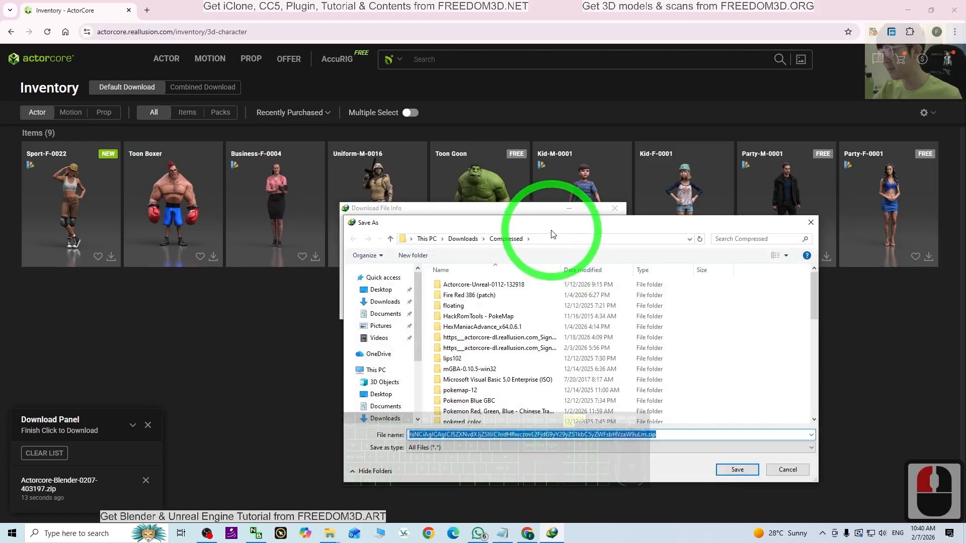
{"action": "left_click", "coordinate": [381, 289]}
{"action": "left_click", "coordinate": [483, 435]}
{"action": "key", "text": "ctrl+a"}
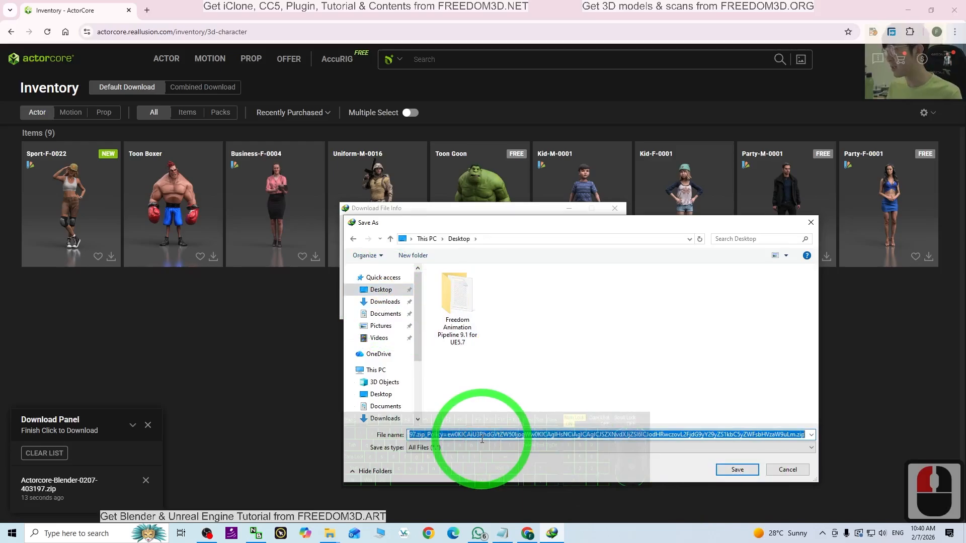
{"action": "type", "text": "avat"}
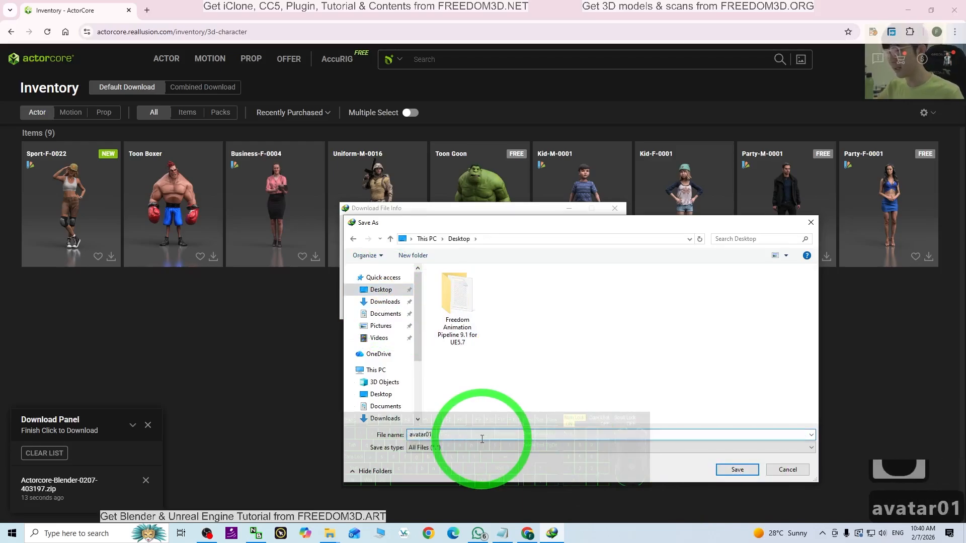
{"action": "type", "text": "ar01"}
{"action": "key", "text": "Return"}
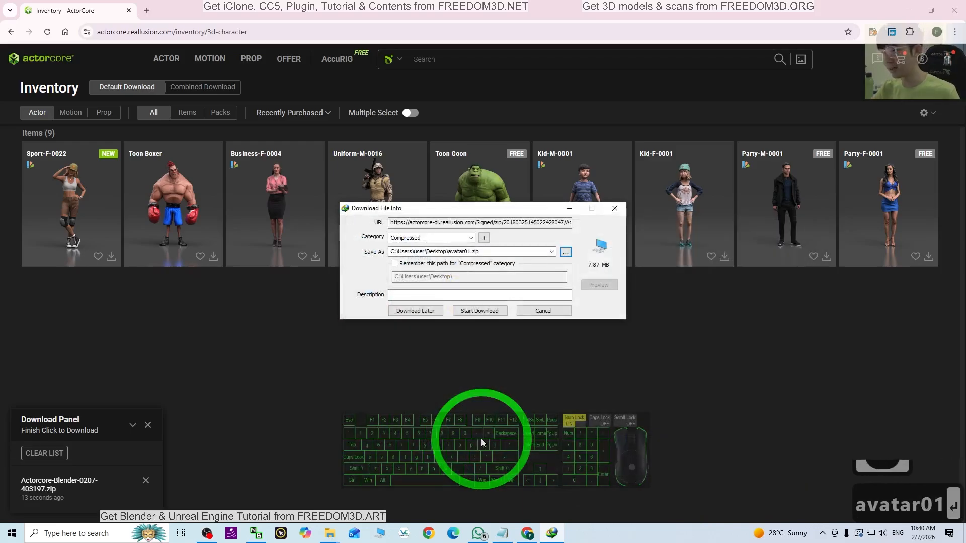
{"action": "left_click", "coordinate": [481, 312]}
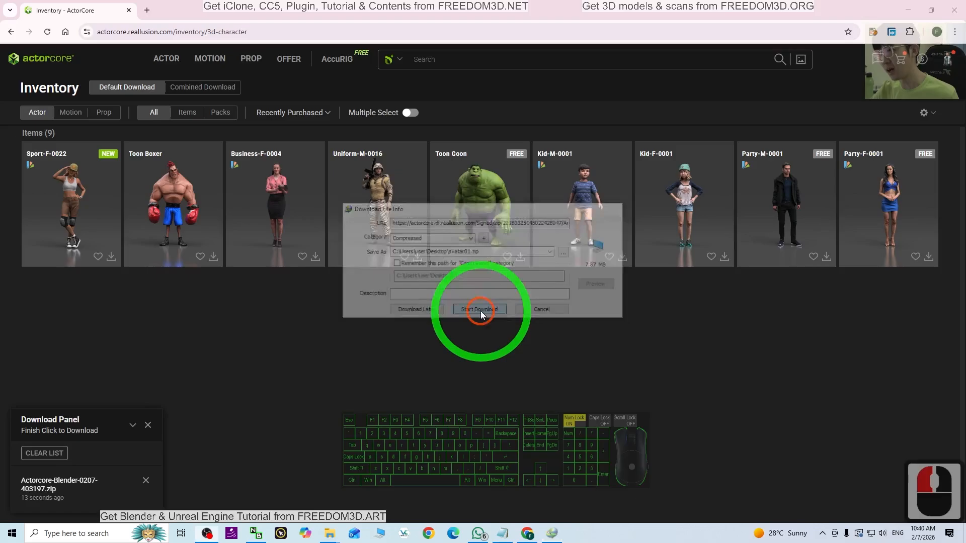
Step: Minimize the browser and extract avatar01.zip on the desktop into its own avatar01 folder
{"action": "left_click", "coordinate": [909, 13]}
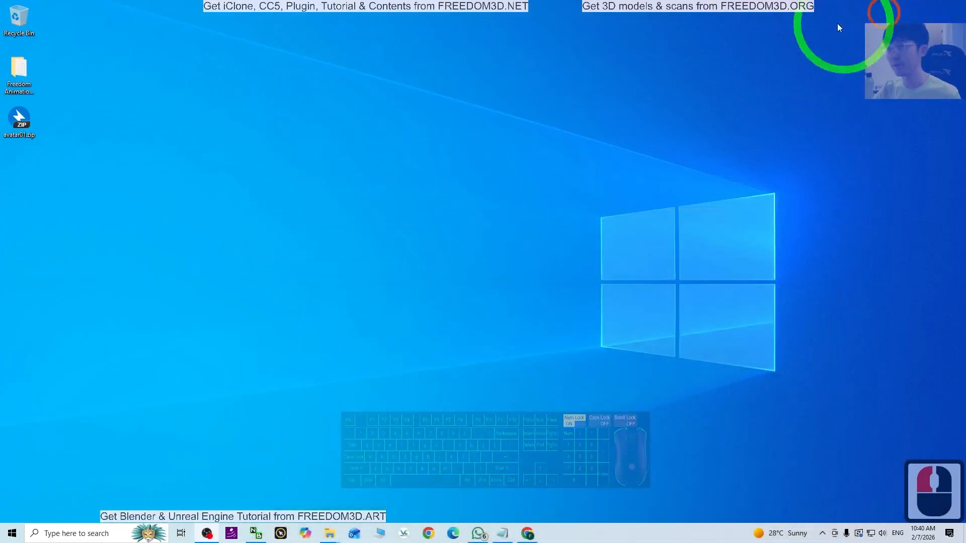
{"action": "double_click", "coordinate": [36, 121]}
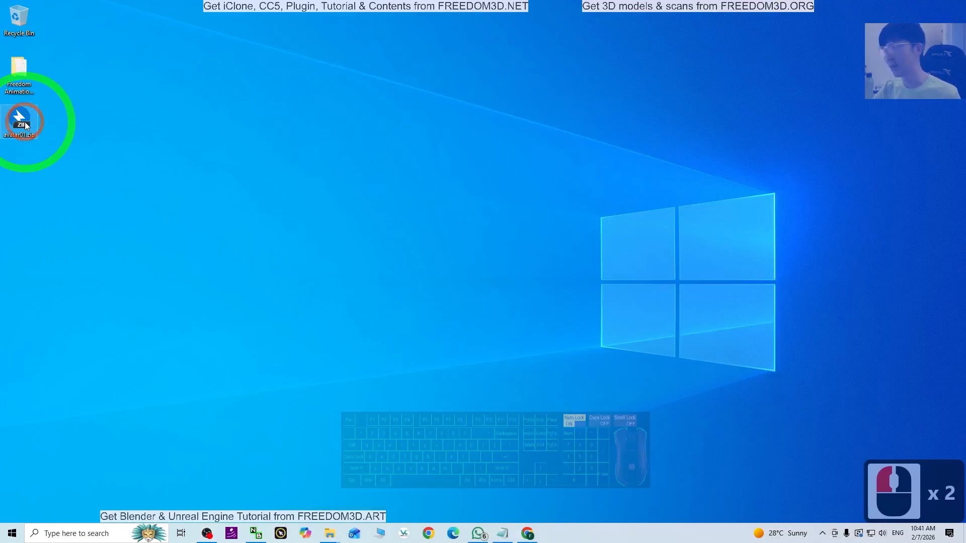
{"action": "right_click", "coordinate": [25, 124]}
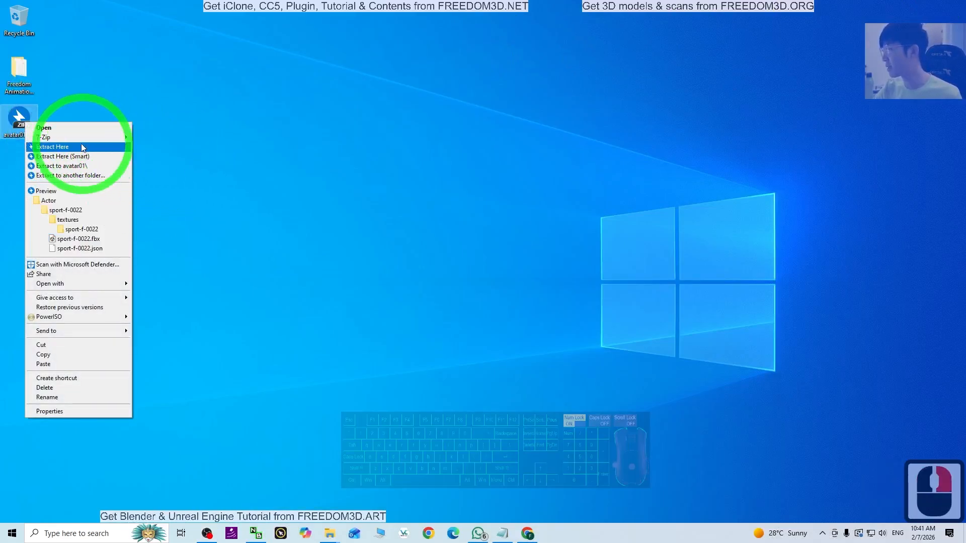
{"action": "mouse_move", "coordinate": [80, 138]}
{"action": "left_click", "coordinate": [201, 183]}
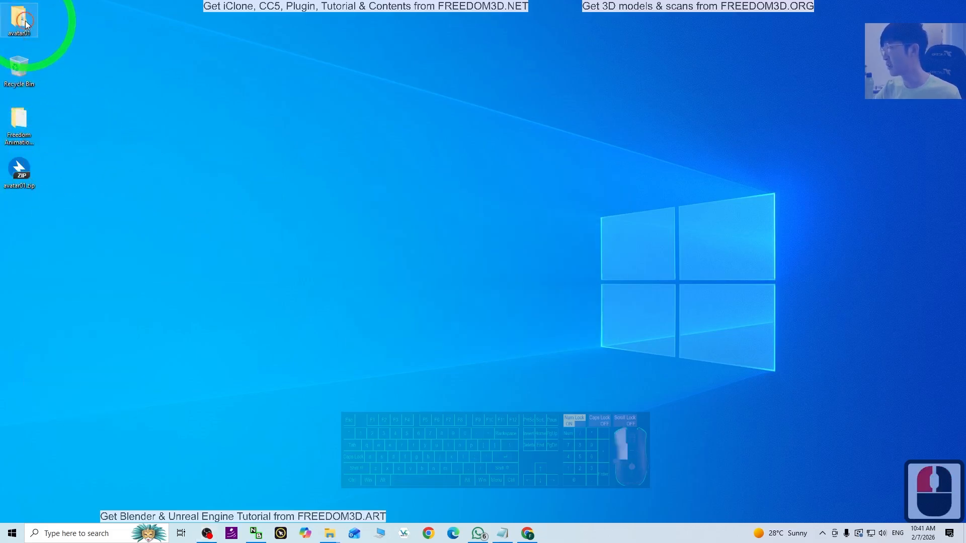
Step: Open the extracted avatar01 folder down to Actor > sport-f-0022 and select sport-f-0022.fbx
{"action": "double_click", "coordinate": [25, 20]}
{"action": "double_click", "coordinate": [282, 254]}
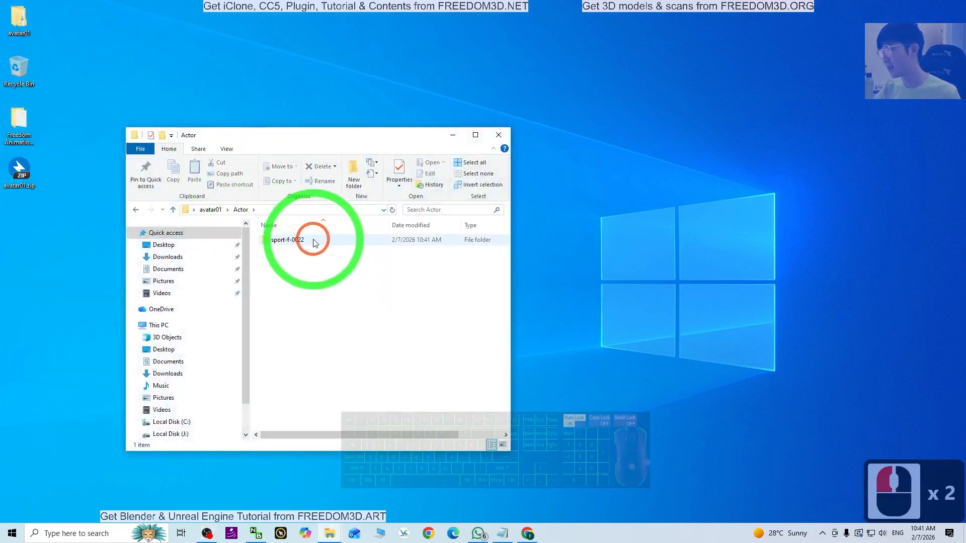
{"action": "double_click", "coordinate": [292, 240]}
{"action": "left_click", "coordinate": [299, 251]}
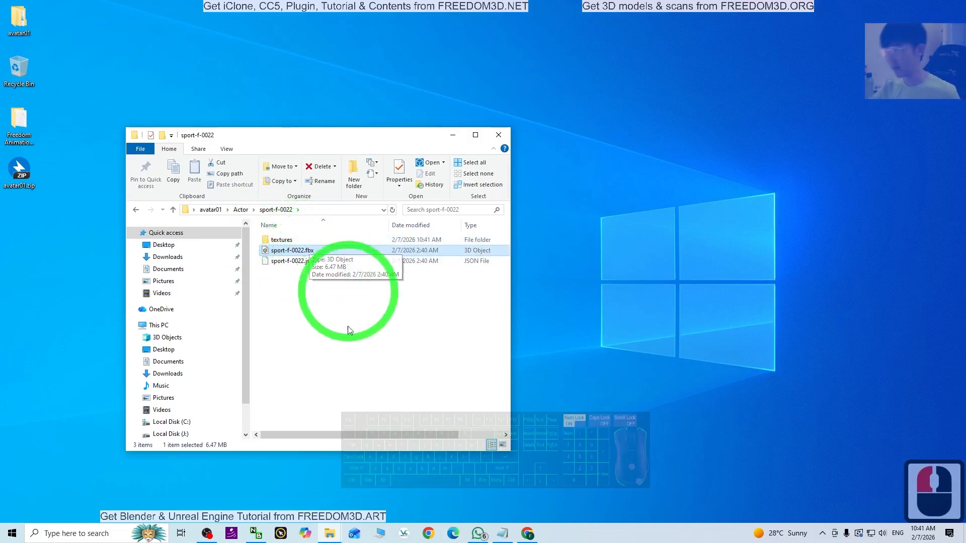
Step: Launch Blender and dismiss its splash screen
{"action": "left_click", "coordinate": [61, 536]}
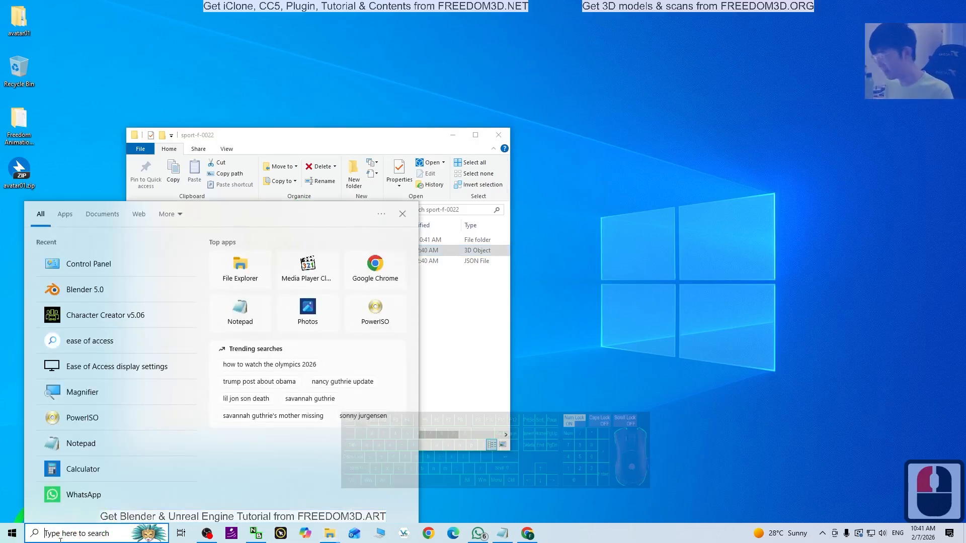
{"action": "type", "text": "blender"}
{"action": "key", "text": "Return"}
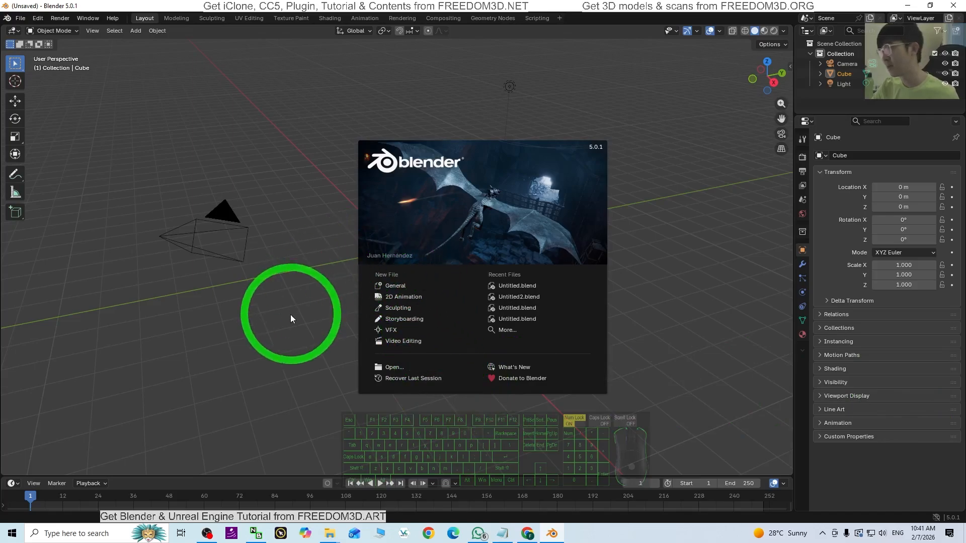
{"action": "left_click", "coordinate": [282, 344]}
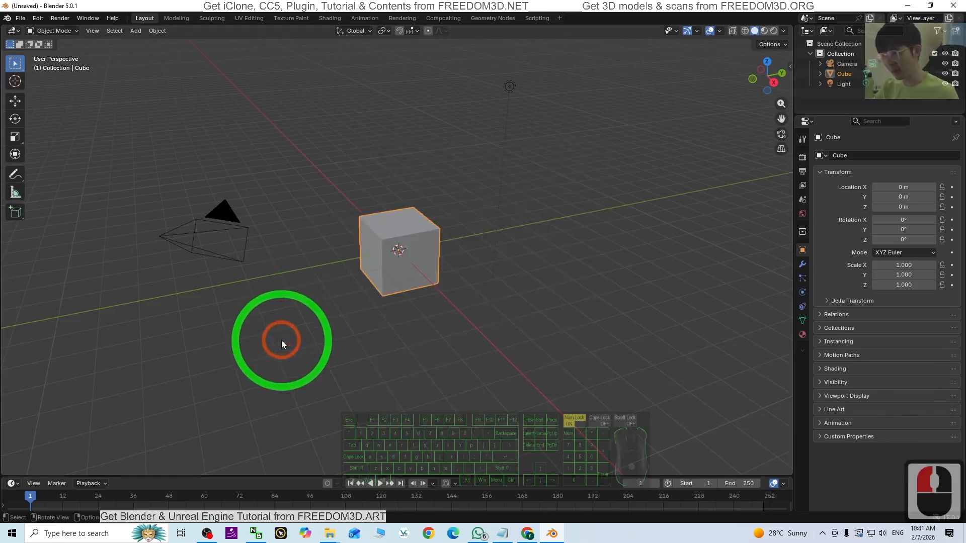
Step: Delete all default objects from the new scene
{"action": "left_click", "coordinate": [281, 344]}
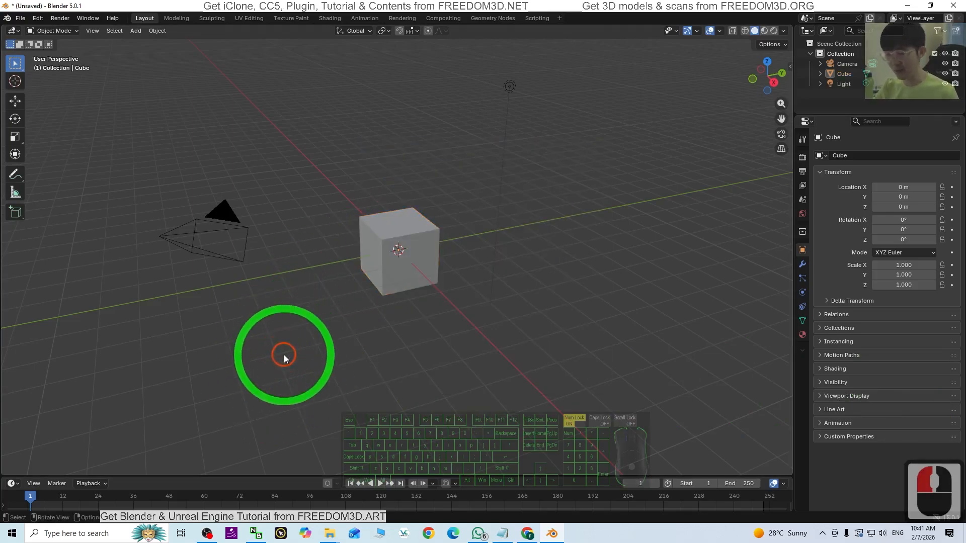
{"action": "key", "text": "a"}
{"action": "key", "text": "Delete"}
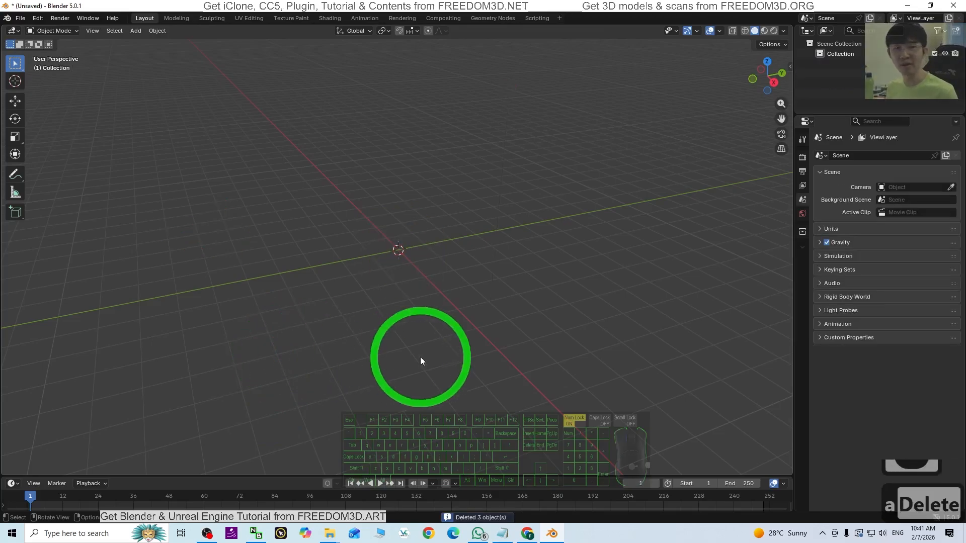
Step: Arrange the Blender and folder windows side by side and import sport-f-0022.fbx into the scene with the default FBX options
{"action": "left_click_drag", "start_coordinate": [409, 6], "coordinate": [598, 34]}
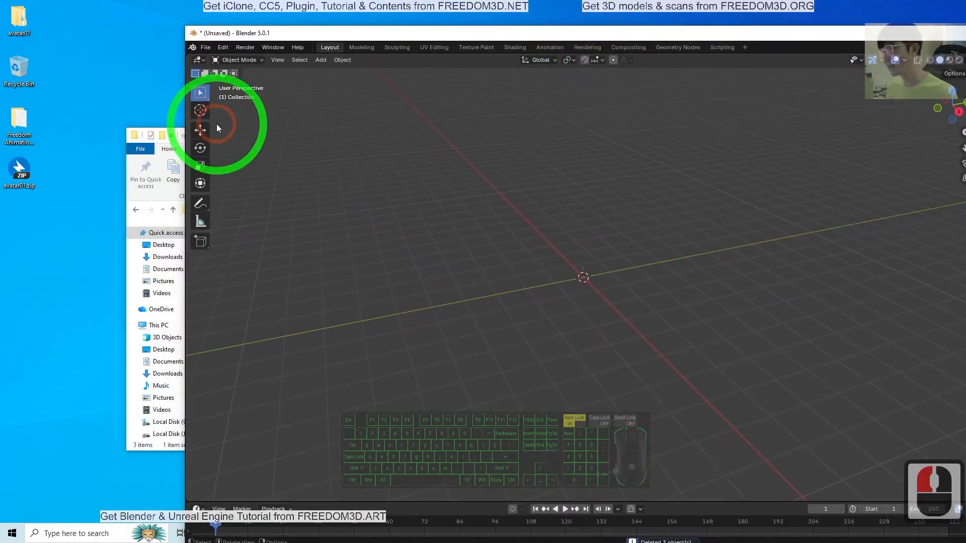
{"action": "left_click", "coordinate": [146, 176]}
{"action": "left_click_drag", "start_coordinate": [235, 142], "coordinate": [144, 183]}
{"action": "left_click_drag", "start_coordinate": [204, 291], "coordinate": [582, 279]}
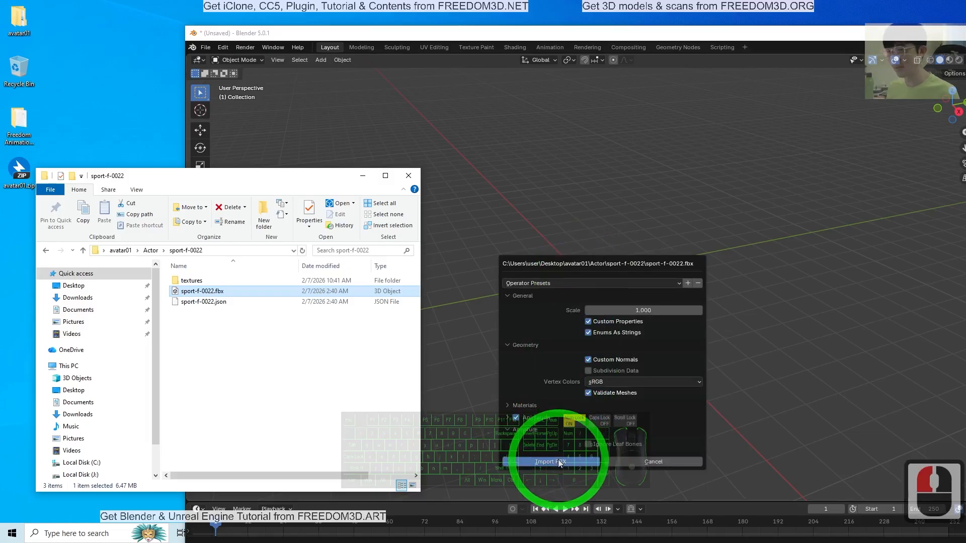
{"action": "left_click", "coordinate": [560, 462]}
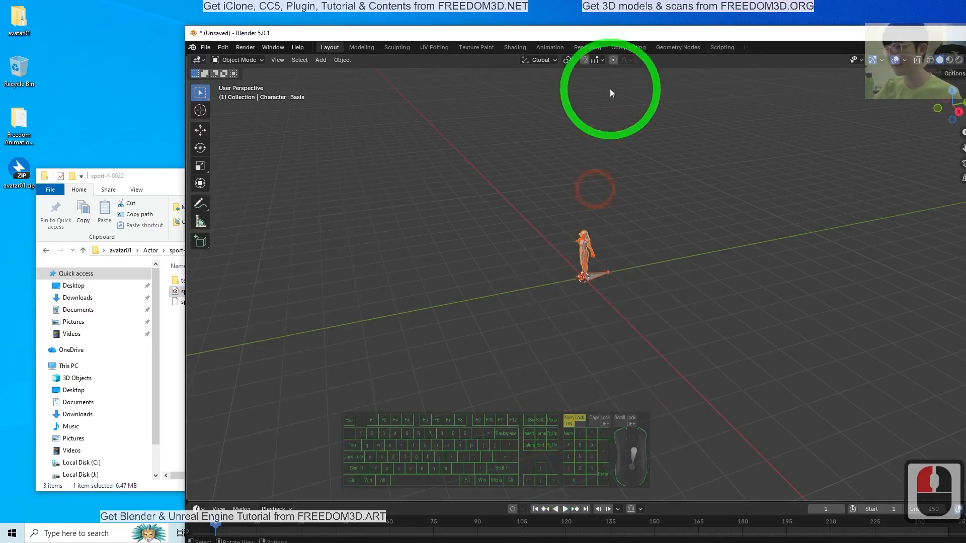
Step: Maximize the Blender window and display the imported character in Material Preview shading
{"action": "double_click", "coordinate": [632, 33]}
{"action": "left_click_drag", "start_coordinate": [440, 1], "coordinate": [439, 0]}
{"action": "scroll", "coordinate": [419, 225], "scroll_direction": "up", "scroll_amount": 9}
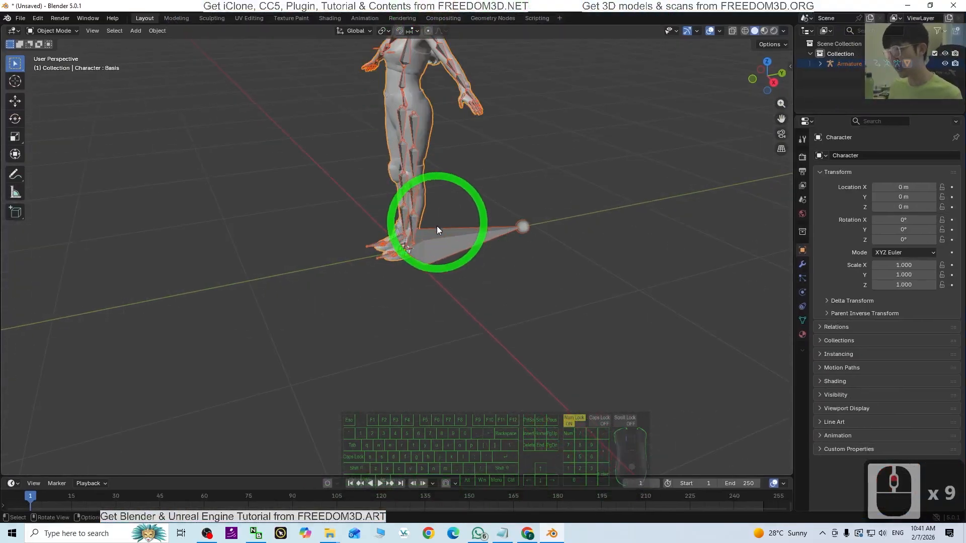
{"action": "middle_click_drag", "start_coordinate": [420, 298], "coordinate": [473, 298]}
{"action": "mouse_move", "coordinate": [498, 216]}
{"action": "middle_mouse_down", "text": "shift"}
{"action": "mouse_move", "coordinate": [509, 360]}
{"action": "mouse_move", "coordinate": [508, 352]}
{"action": "middle_mouse_up", "text": "shift"}
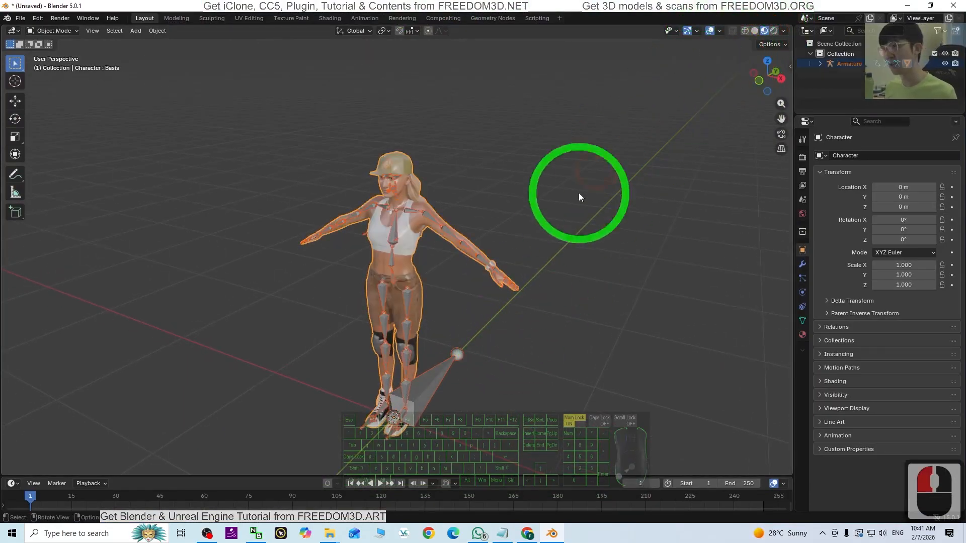
{"action": "scroll", "coordinate": [554, 226], "scroll_direction": "up", "scroll_amount": 3}
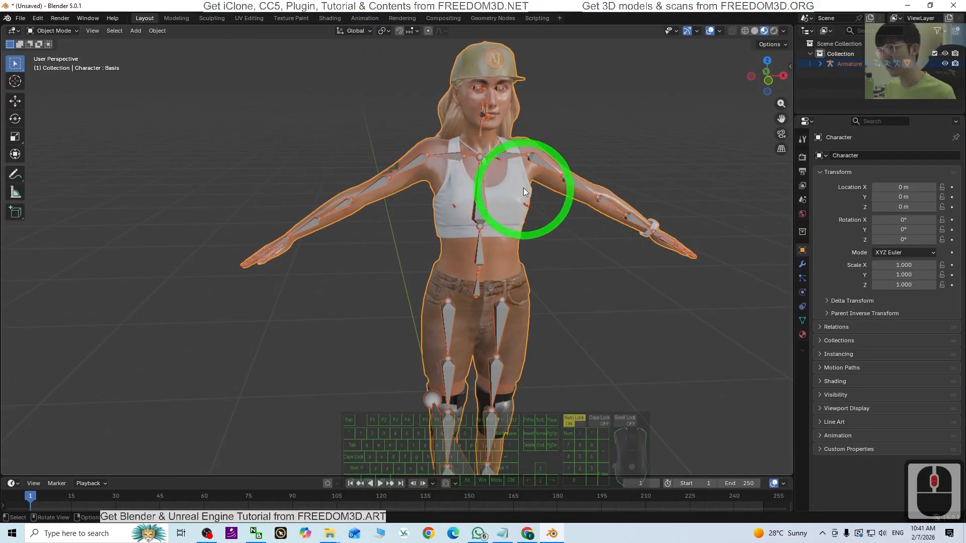
Step: Select the character mesh and set the roughness of its Character material to about 0.716
{"action": "middle_click_drag", "start_coordinate": [613, 330], "coordinate": [575, 333]}
{"action": "left_click", "coordinate": [487, 167]}
{"action": "scroll", "coordinate": [487, 167], "scroll_direction": "up", "scroll_amount": 3}
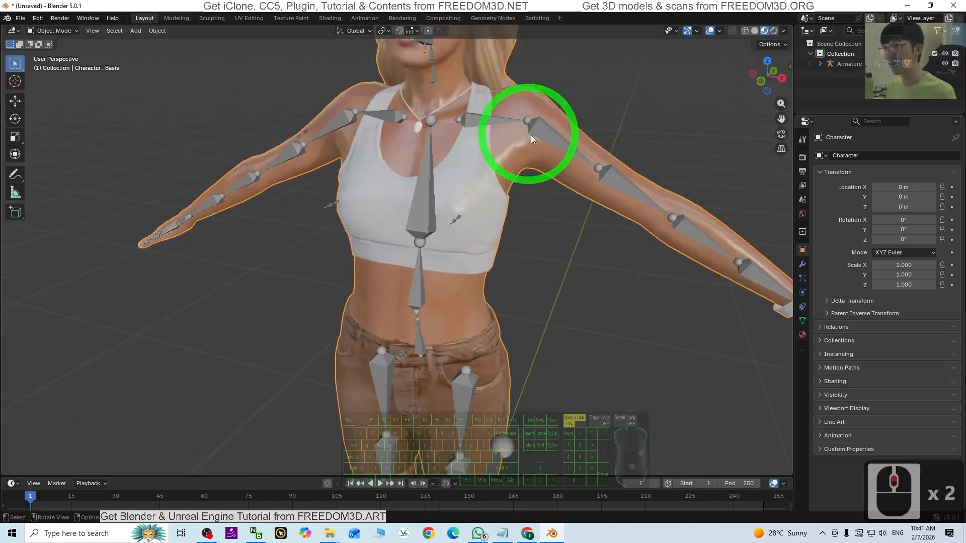
{"action": "middle_click_drag", "start_coordinate": [507, 155], "coordinate": [456, 318], "text": "shift"}
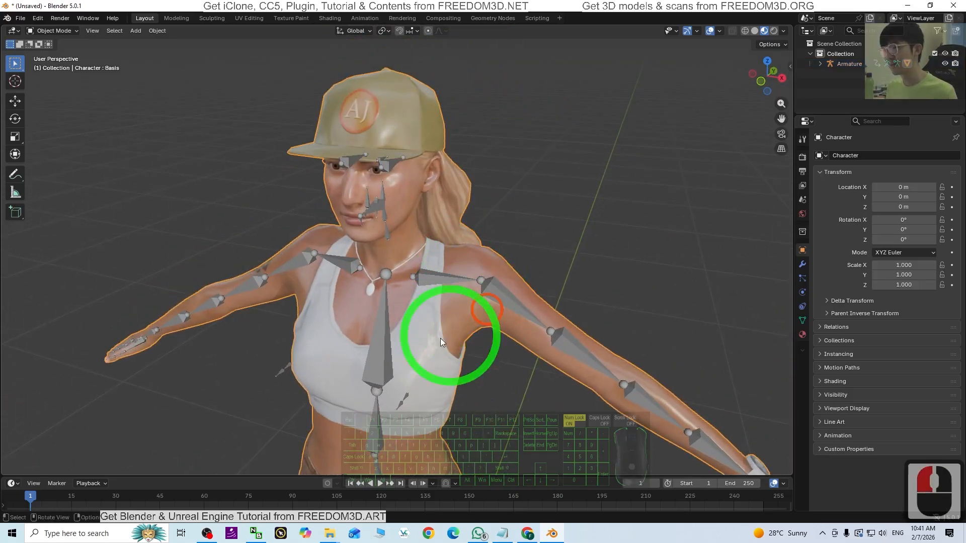
{"action": "middle_click_drag", "start_coordinate": [443, 353], "coordinate": [474, 316]}
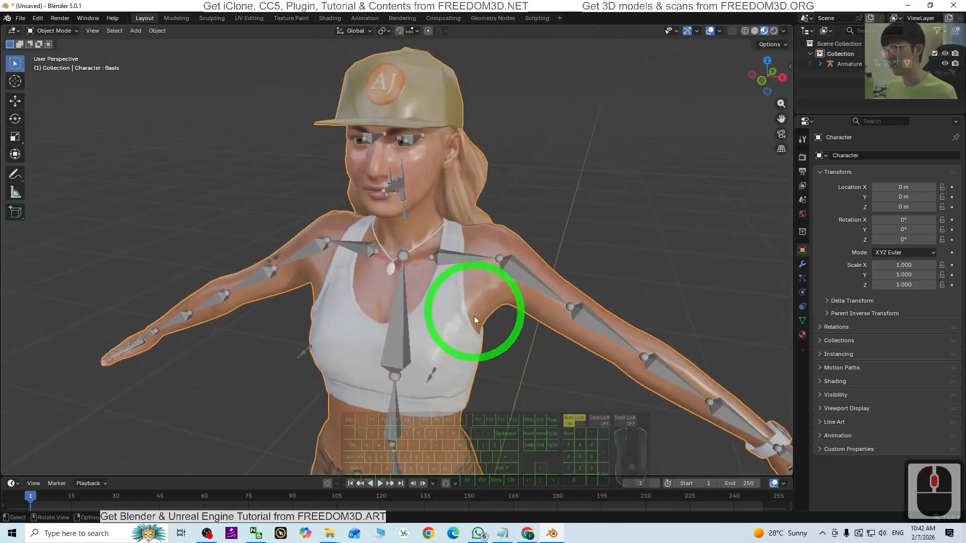
{"action": "left_click", "coordinate": [803, 335]}
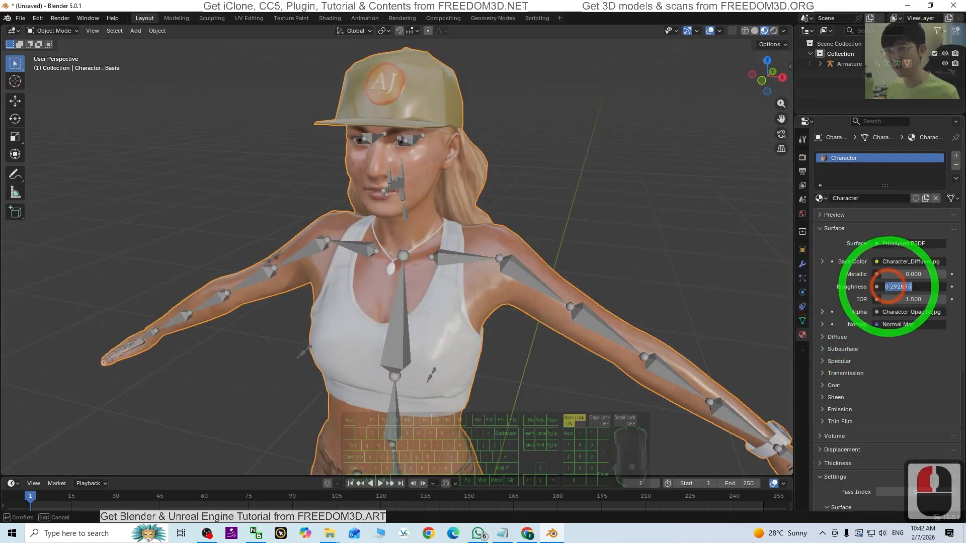
{"action": "left_click", "coordinate": [825, 294]}
{"action": "left_click_drag", "start_coordinate": [891, 286], "coordinate": [146, 287]}
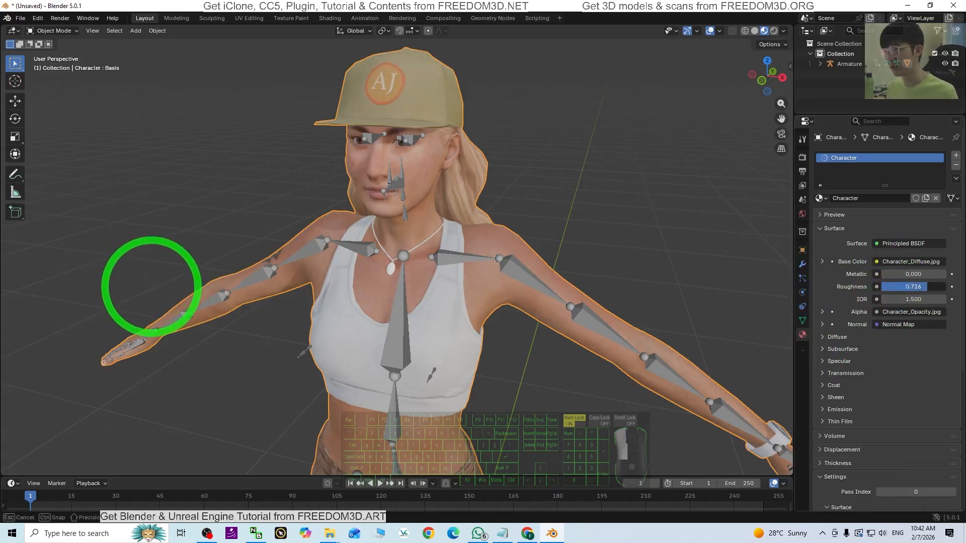
Step: Examine the character's face and the vertex groups and facial shape keys stored on its mesh
{"action": "middle_click_drag", "start_coordinate": [566, 201], "coordinate": [530, 288]}
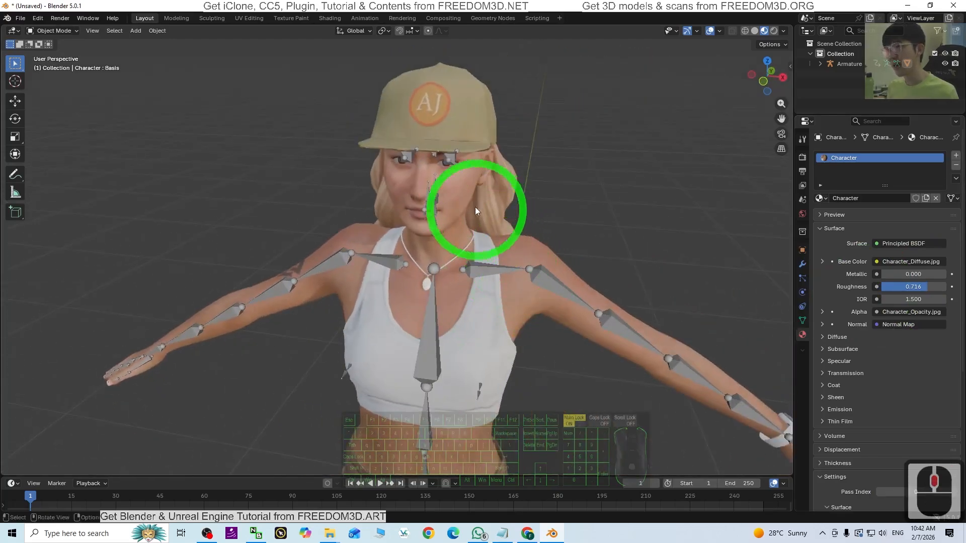
{"action": "left_click", "coordinate": [431, 179]}
{"action": "middle_click_drag", "start_coordinate": [443, 199], "coordinate": [415, 278]}
{"action": "scroll", "coordinate": [416, 278], "scroll_direction": "up", "scroll_amount": 3}
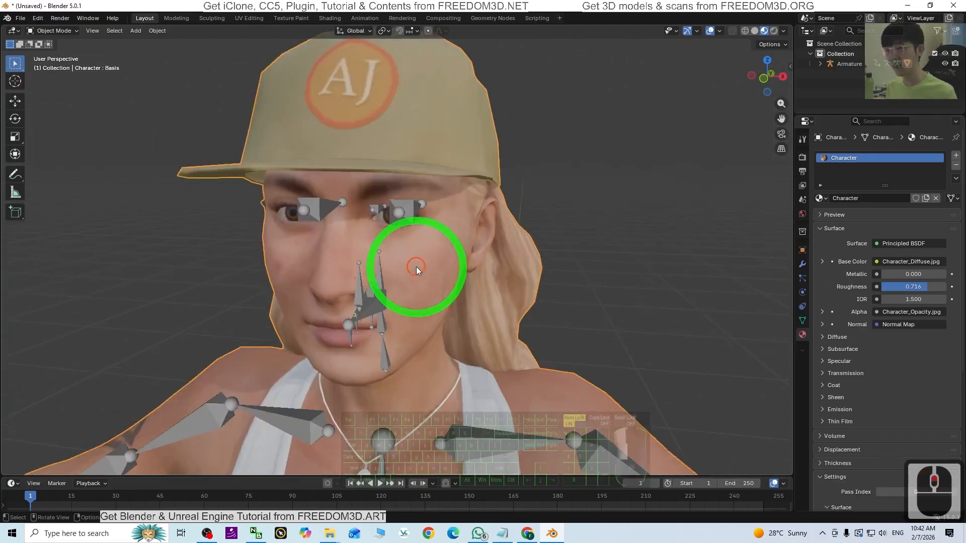
{"action": "left_click", "coordinate": [803, 321]}
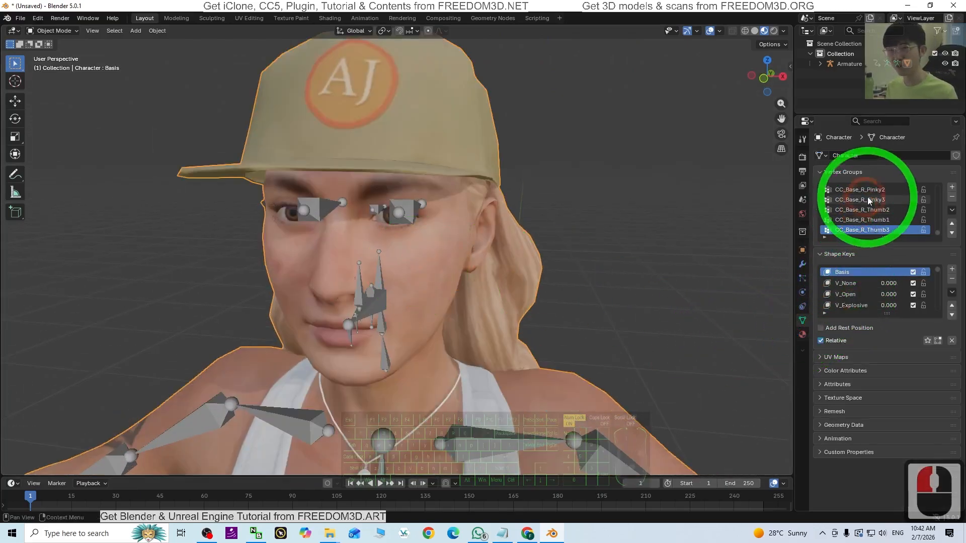
{"action": "scroll", "coordinate": [875, 207], "scroll_direction": "down", "scroll_amount": 6}
{"action": "scroll", "coordinate": [874, 207], "scroll_direction": "up", "scroll_amount": 1}
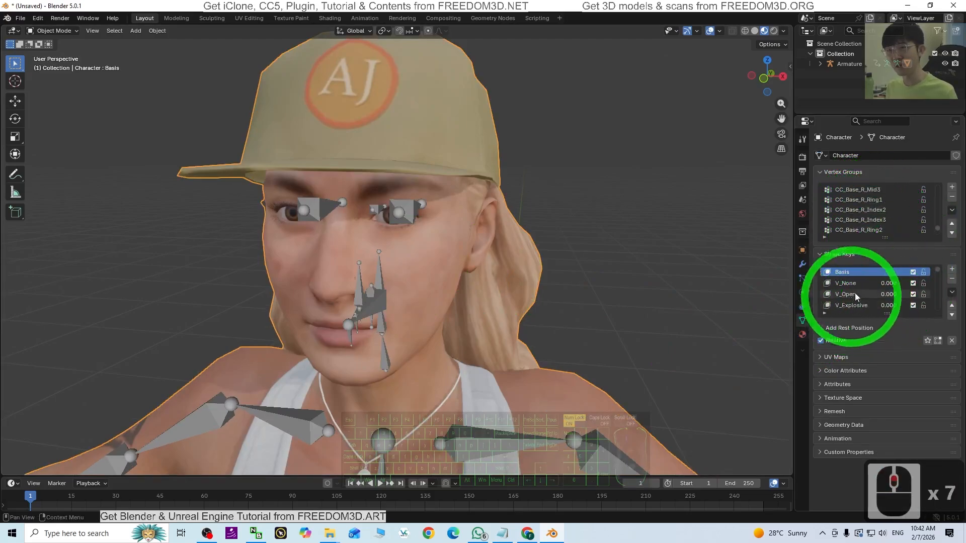
{"action": "scroll", "coordinate": [855, 289], "scroll_direction": "down", "scroll_amount": 4}
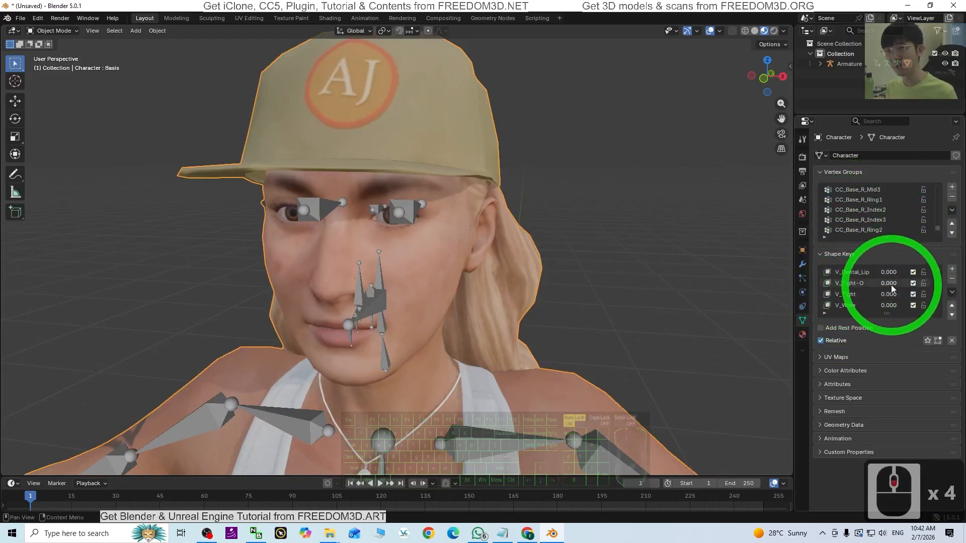
Step: Try out the V_Tight-O and V_Tight facial shape keys and look through the following keys in the list
{"action": "left_click_drag", "start_coordinate": [886, 283], "coordinate": [887, 283]}
{"action": "scroll", "coordinate": [894, 297], "scroll_direction": "down", "scroll_amount": 1}
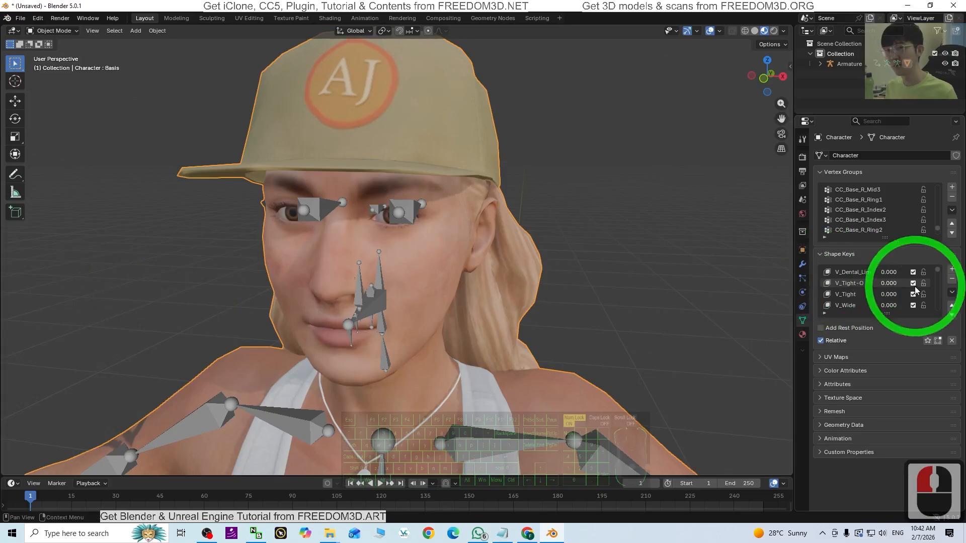
{"action": "left_click_drag", "start_coordinate": [887, 294], "coordinate": [820, 287]}
{"action": "scroll", "coordinate": [872, 288], "scroll_direction": "down", "scroll_amount": 2}
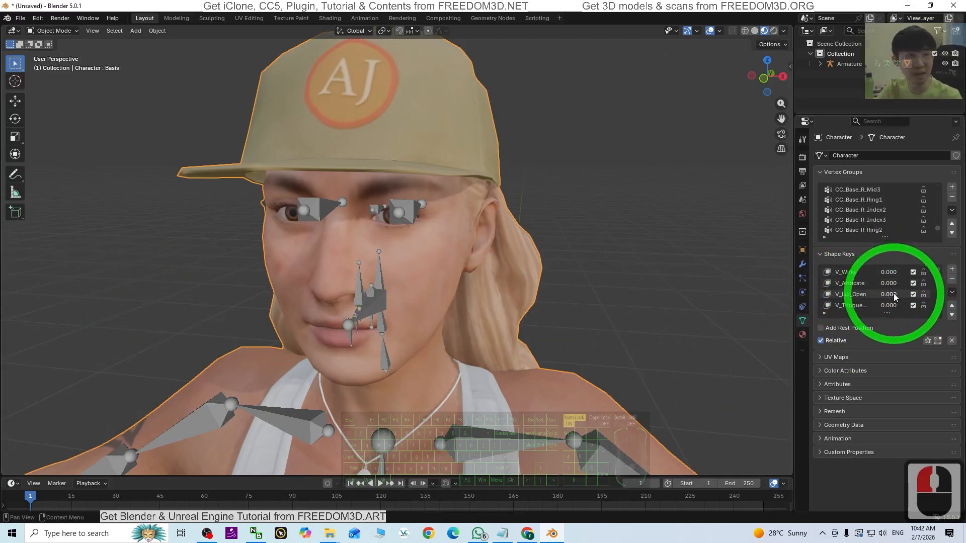
{"action": "scroll", "coordinate": [370, 249], "scroll_direction": "down", "scroll_amount": 2}
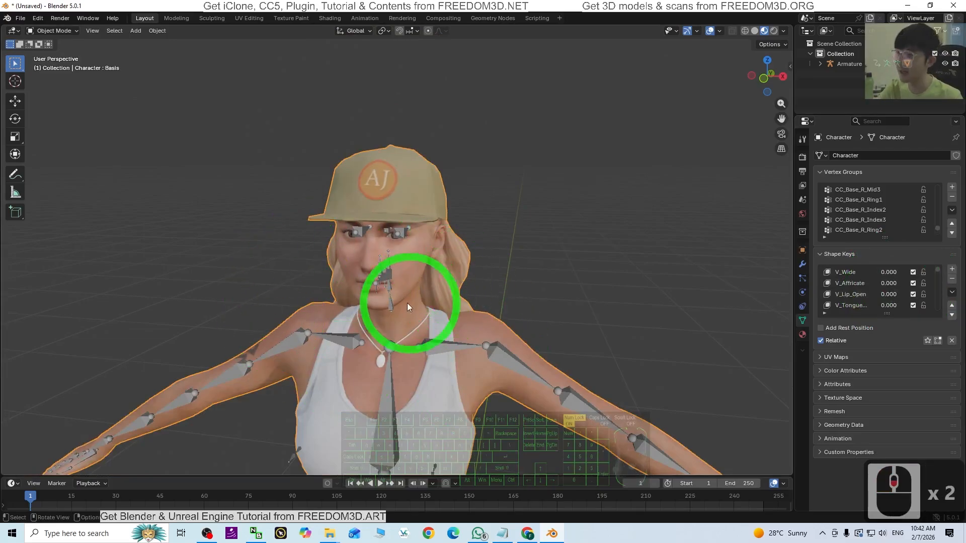
Step: Select the character's armature and set its viewport display to Stick
{"action": "scroll", "coordinate": [405, 263], "scroll_direction": "up", "scroll_amount": 5}
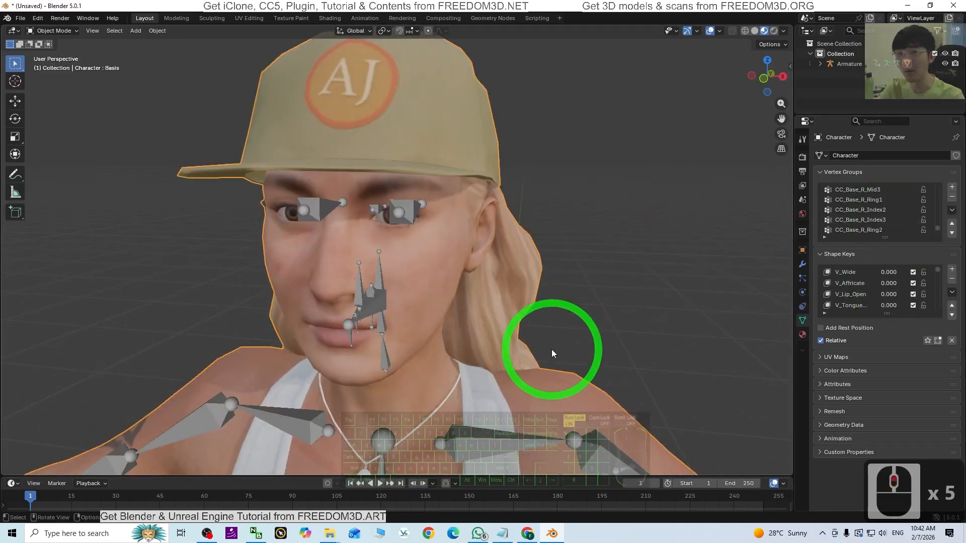
{"action": "scroll", "coordinate": [551, 336], "scroll_direction": "down", "scroll_amount": 2}
{"action": "scroll", "coordinate": [545, 334], "scroll_direction": "up", "scroll_amount": 5}
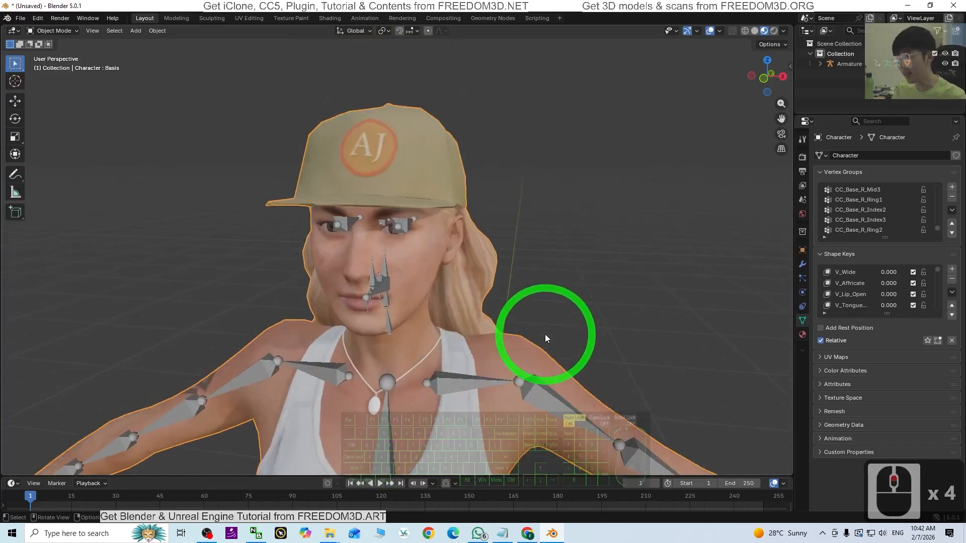
{"action": "left_click", "coordinate": [404, 215]}
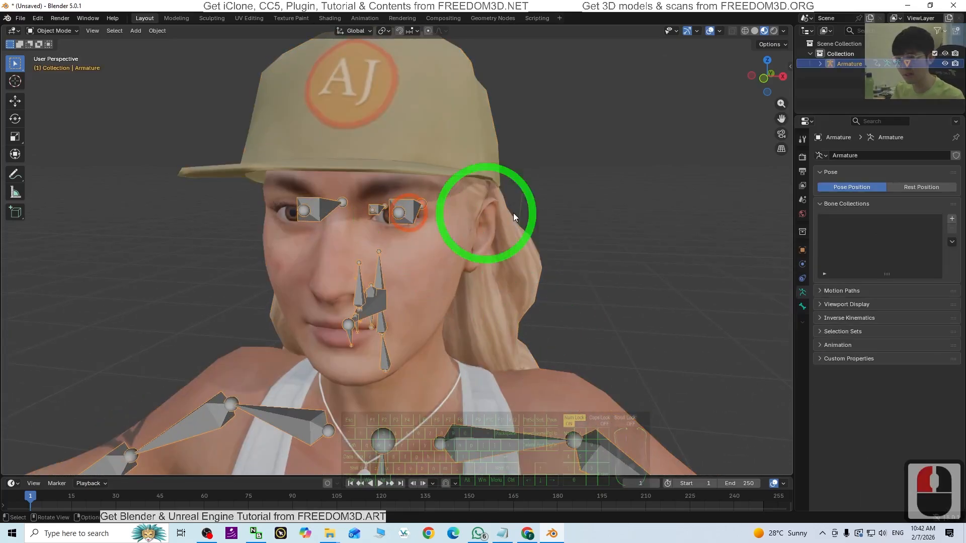
{"action": "left_click", "coordinate": [803, 306]}
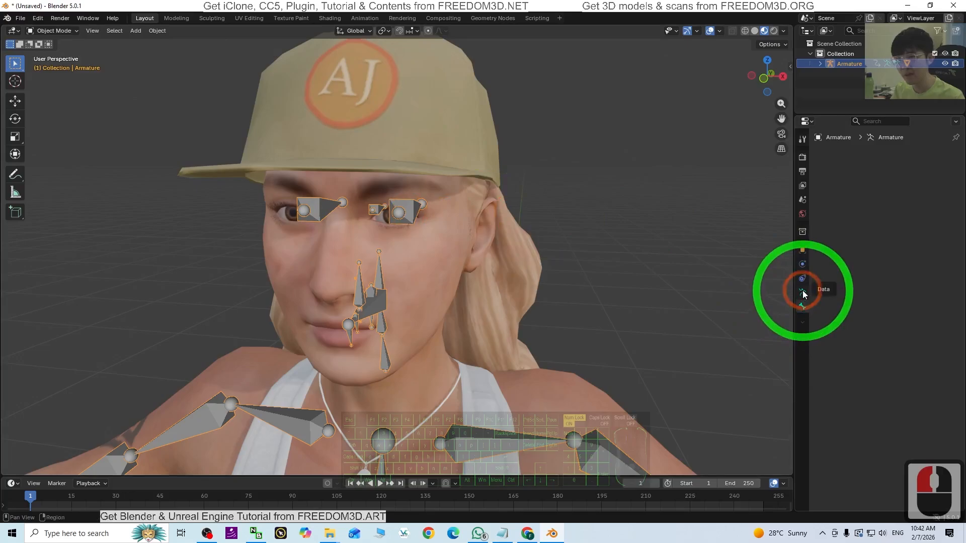
{"action": "left_click", "coordinate": [803, 293]}
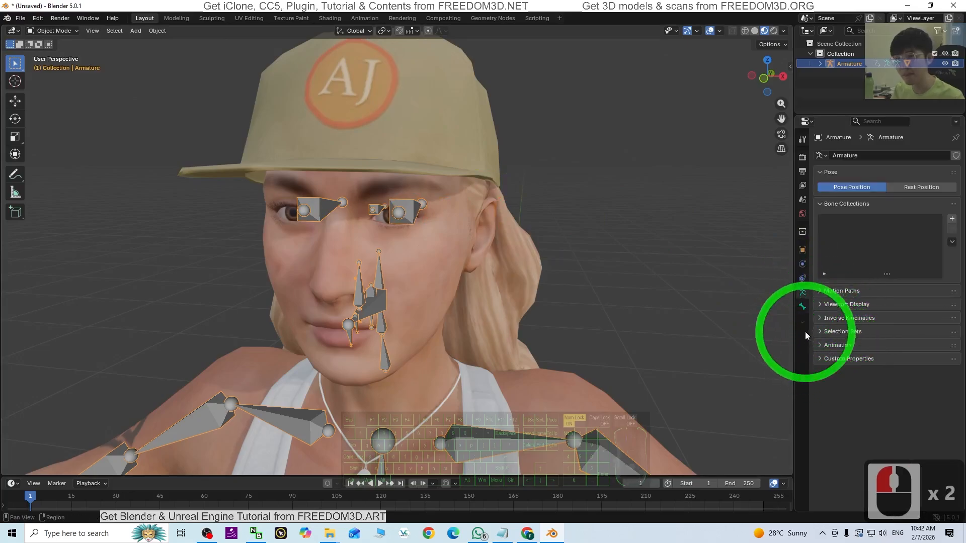
{"action": "left_click", "coordinate": [802, 307]}
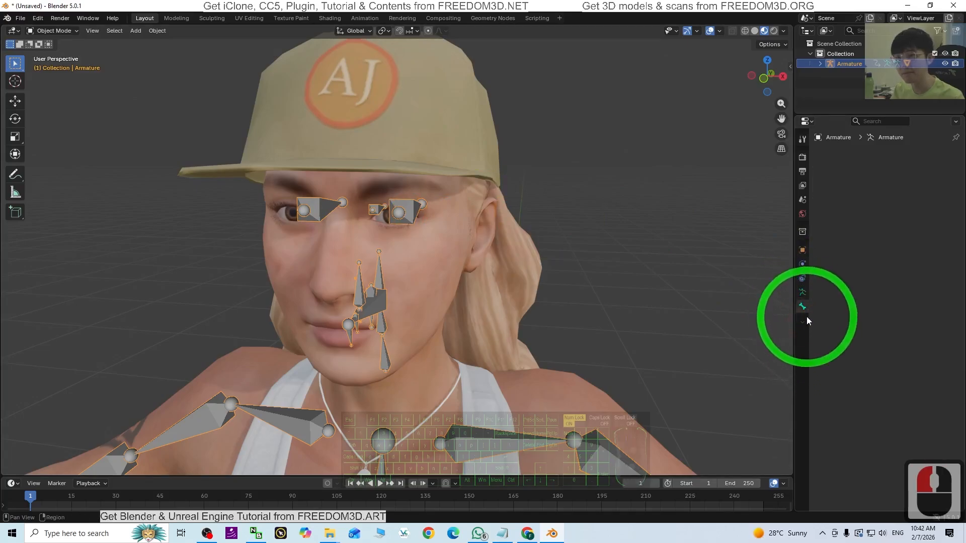
{"action": "left_click", "coordinate": [803, 295]}
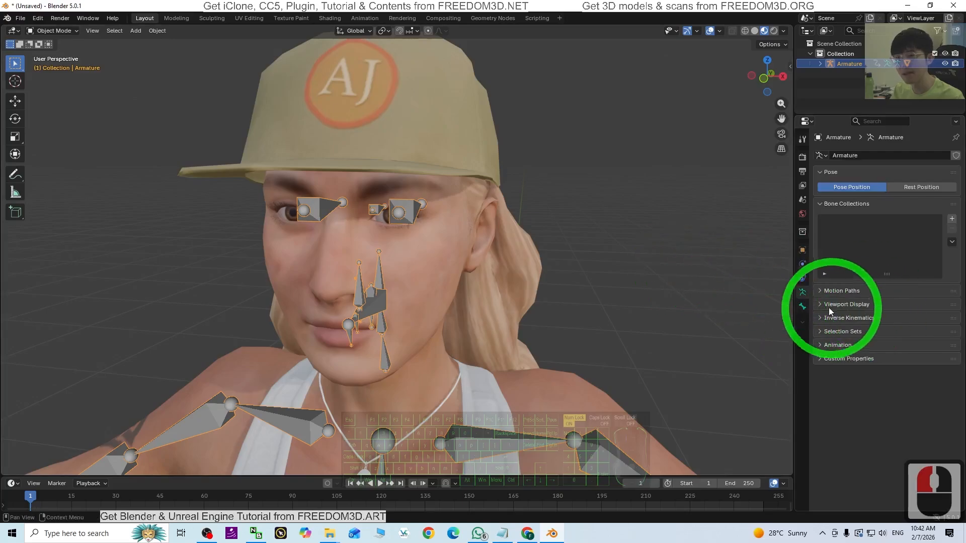
{"action": "left_click", "coordinate": [820, 305]}
{"action": "left_click", "coordinate": [893, 320]}
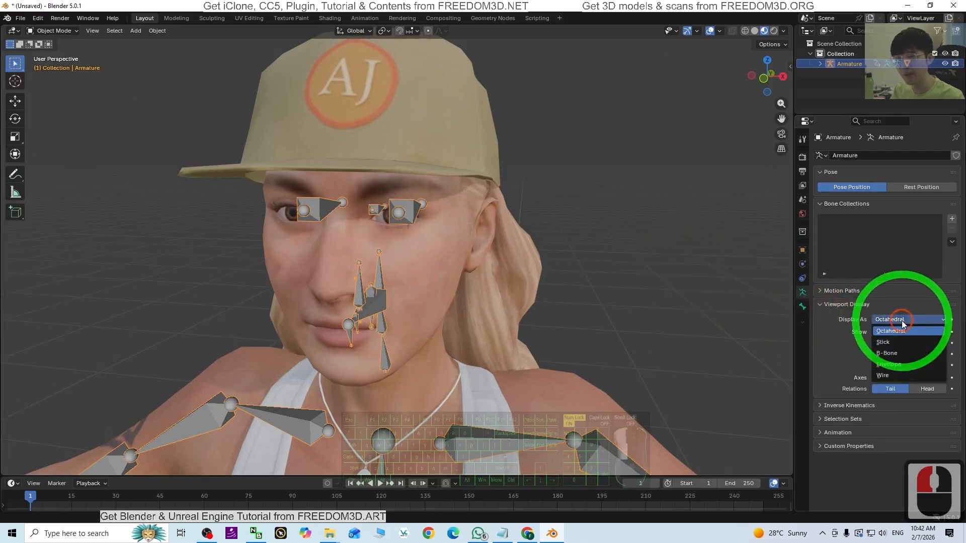
{"action": "left_click", "coordinate": [888, 343]}
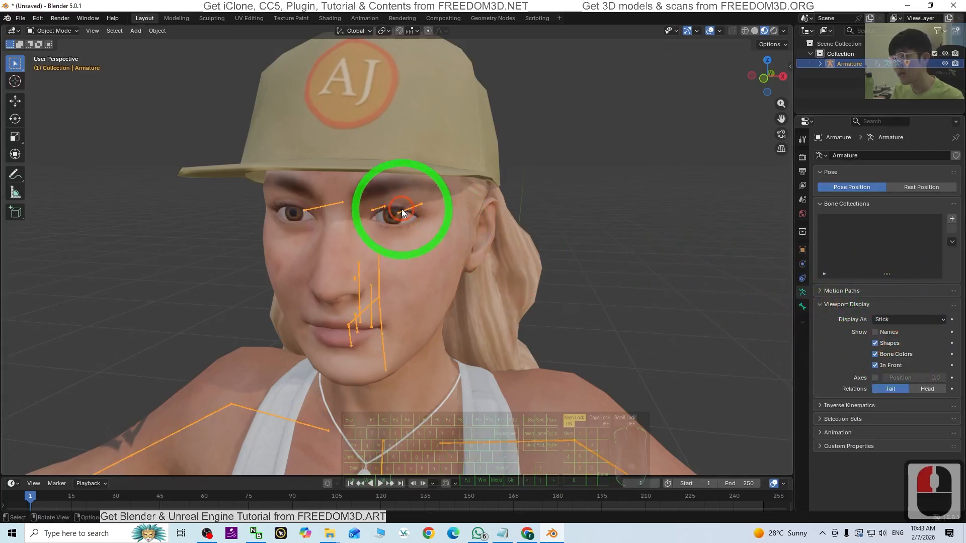
Step: Switch the armature to Pose Mode and try rotating the left eye bone, undoing the rotation
{"action": "scroll", "coordinate": [403, 212], "scroll_direction": "up", "scroll_amount": 4}
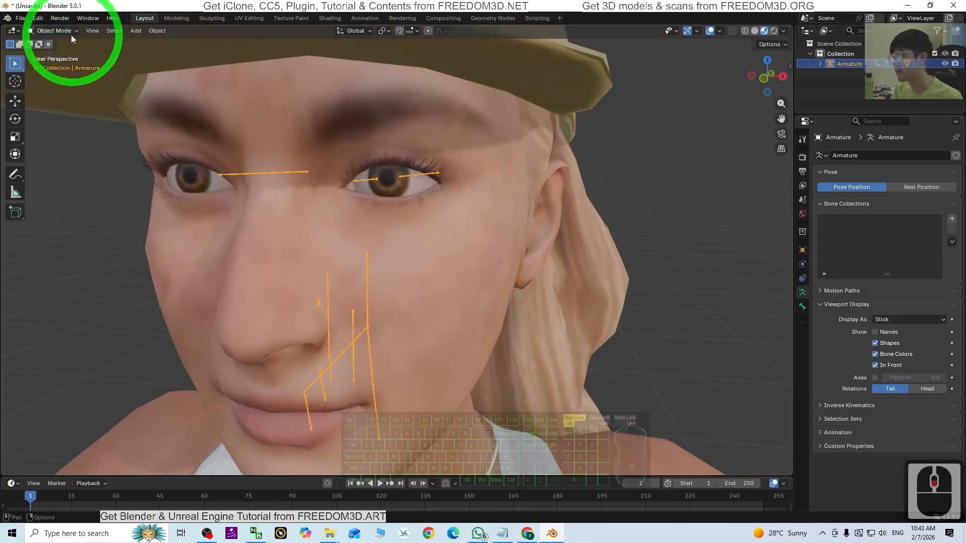
{"action": "left_click", "coordinate": [51, 64]}
{"action": "left_click", "coordinate": [401, 171]}
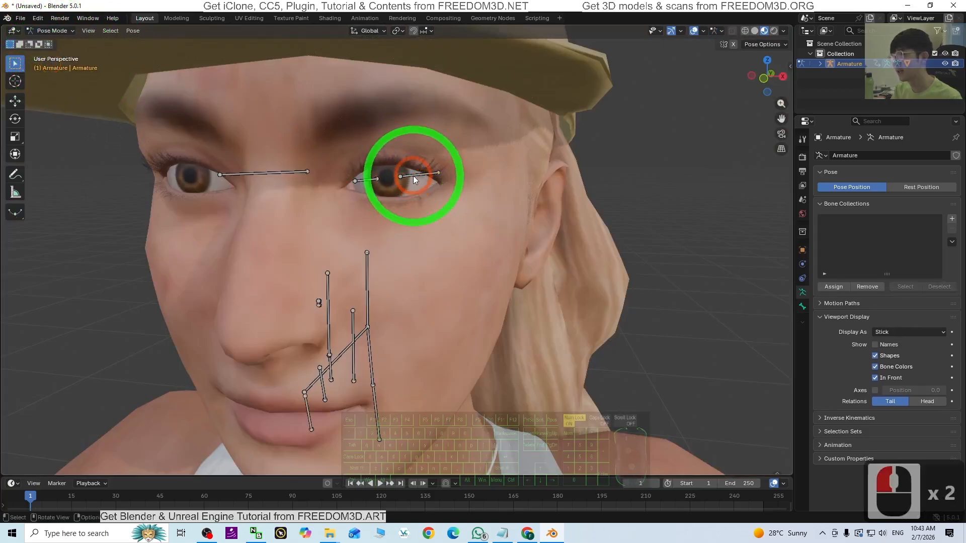
{"action": "left_click", "coordinate": [15, 121]}
{"action": "left_click_drag", "start_coordinate": [397, 181], "coordinate": [400, 178]}
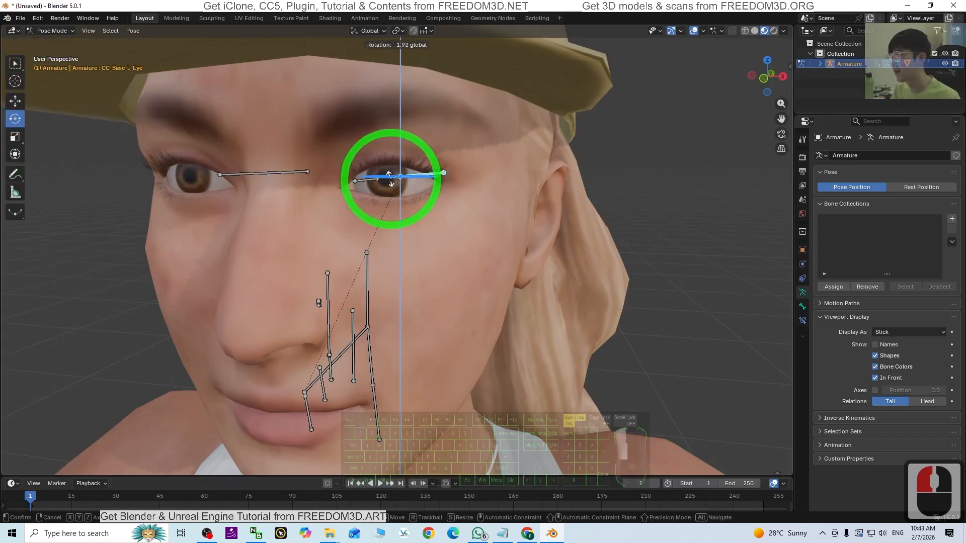
{"action": "left_click_drag", "start_coordinate": [390, 180], "coordinate": [394, 176]}
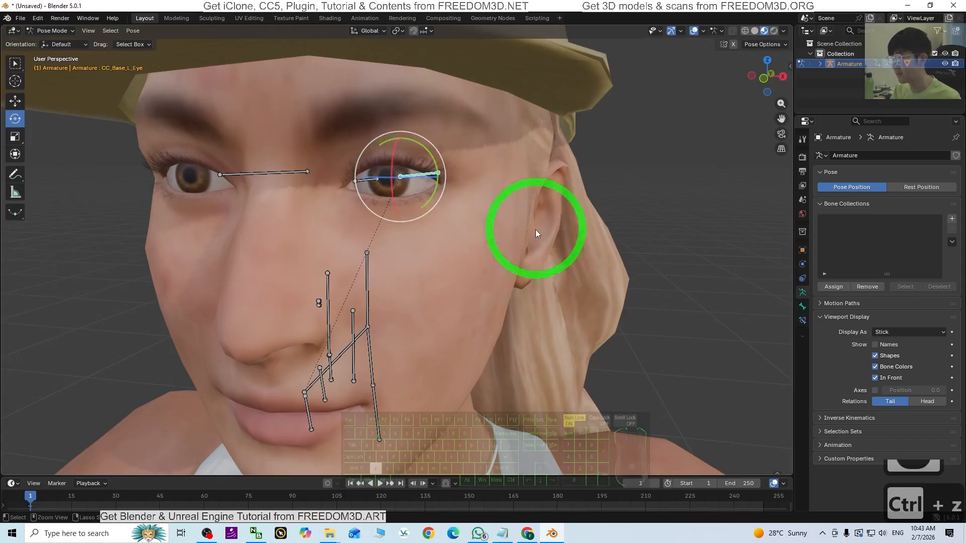
Step: Select the left upper arm twist bone and set the armature's viewport display back to Octahedral
{"action": "scroll", "coordinate": [543, 234], "scroll_direction": "down", "scroll_amount": 6}
{"action": "scroll", "coordinate": [555, 239], "scroll_direction": "up", "scroll_amount": 2}
{"action": "left_click", "coordinate": [492, 344]}
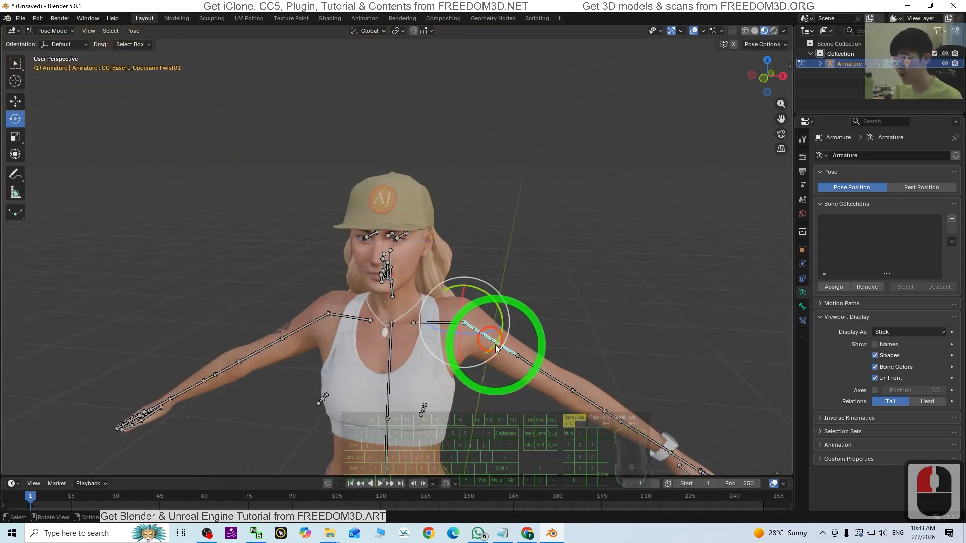
{"action": "left_click", "coordinate": [890, 333]}
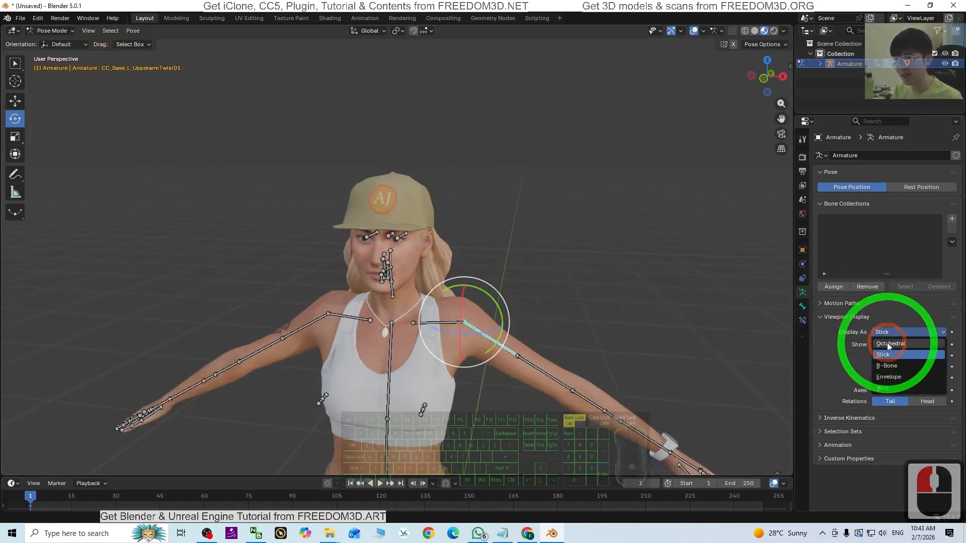
{"action": "left_click", "coordinate": [888, 344]}
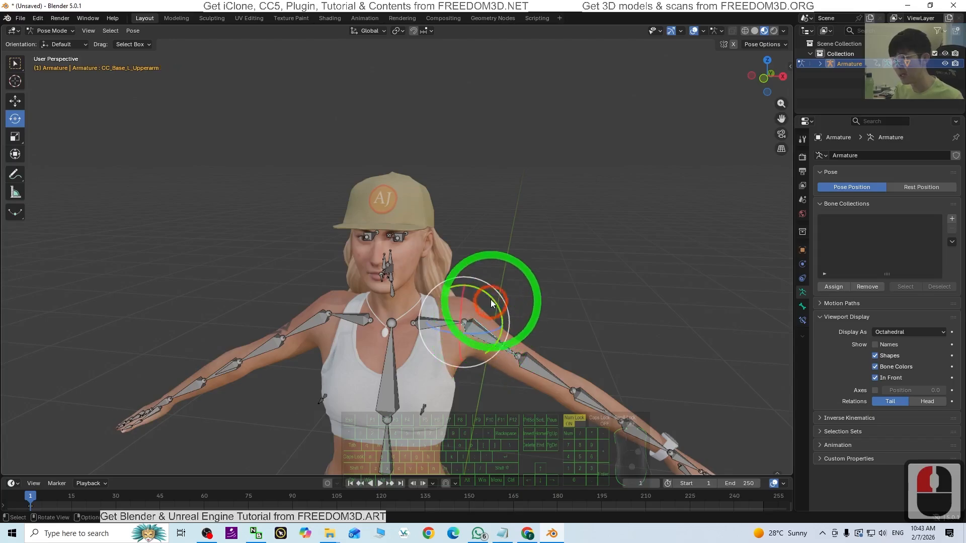
Step: Try rotating the left upper arm bone and undo the rotation
{"action": "left_click", "coordinate": [475, 325]}
{"action": "left_click_drag", "start_coordinate": [491, 298], "coordinate": [498, 322]}
{"action": "key", "text": "ctrl+z"}
{"action": "left_click", "coordinate": [483, 324]}
{"action": "scroll", "coordinate": [594, 354], "scroll_direction": "down", "scroll_amount": 3}
{"action": "key", "text": "ctrl+z"}
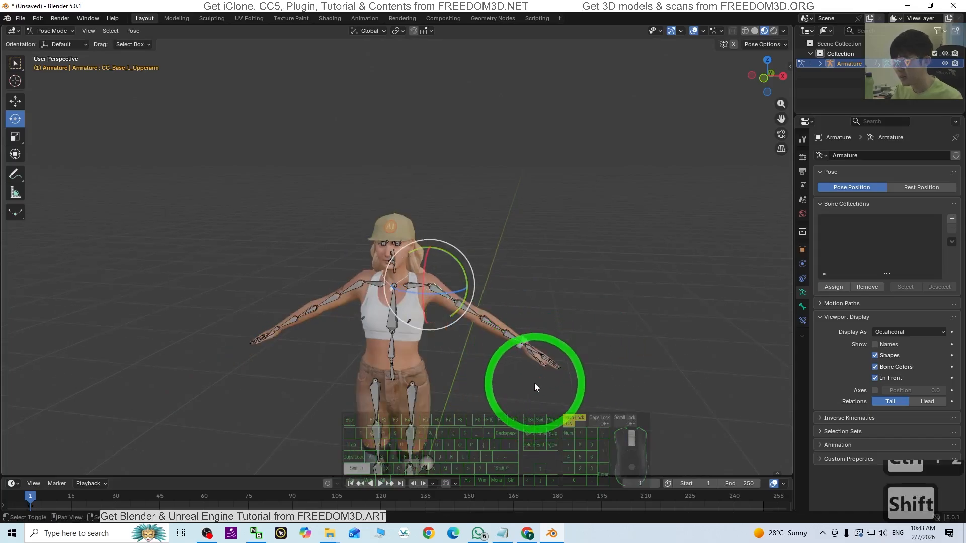
Step: Try rotating the left forearm bone, undo it, and select the first bone of the left middle finger
{"action": "middle_click_drag", "start_coordinate": [535, 382], "coordinate": [492, 255], "text": "shift"}
{"action": "scroll", "coordinate": [492, 255], "scroll_direction": "up", "scroll_amount": 4}
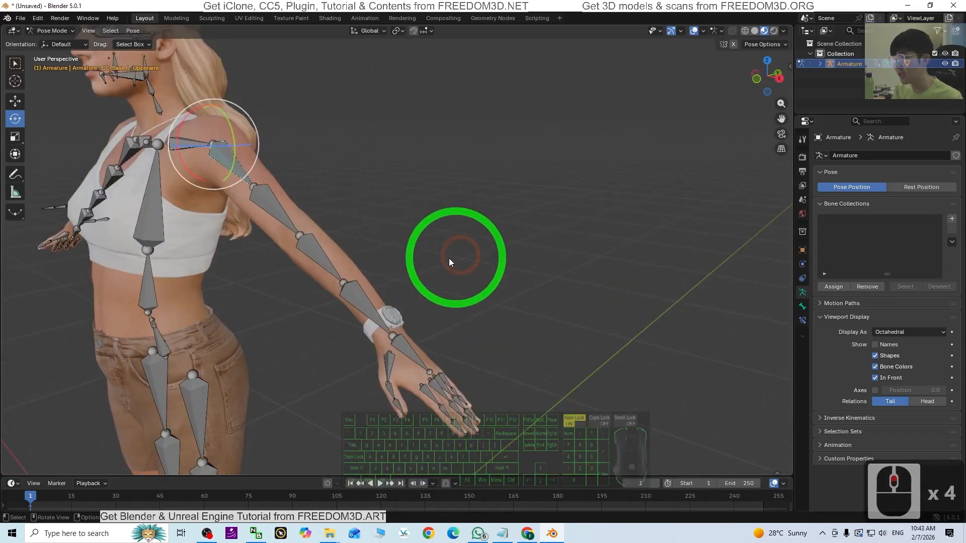
{"action": "left_click", "coordinate": [318, 247]}
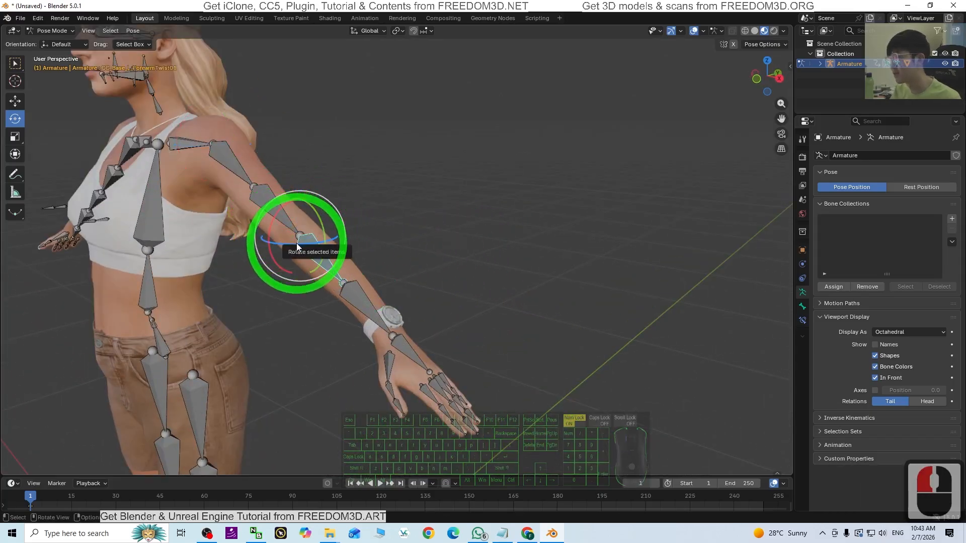
{"action": "mouse_move", "coordinate": [297, 243]}
{"action": "left_mouse_down"}
{"action": "mouse_move", "coordinate": [283, 245]}
{"action": "mouse_move", "coordinate": [305, 248]}
{"action": "left_mouse_up"}
{"action": "key", "text": "ctrl+z"}
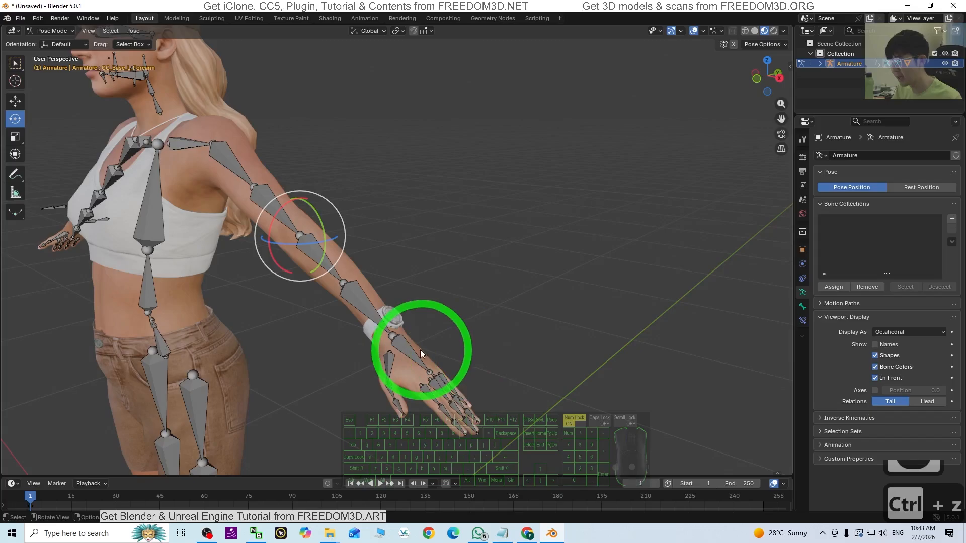
{"action": "middle_click_drag", "start_coordinate": [409, 349], "coordinate": [386, 368]}
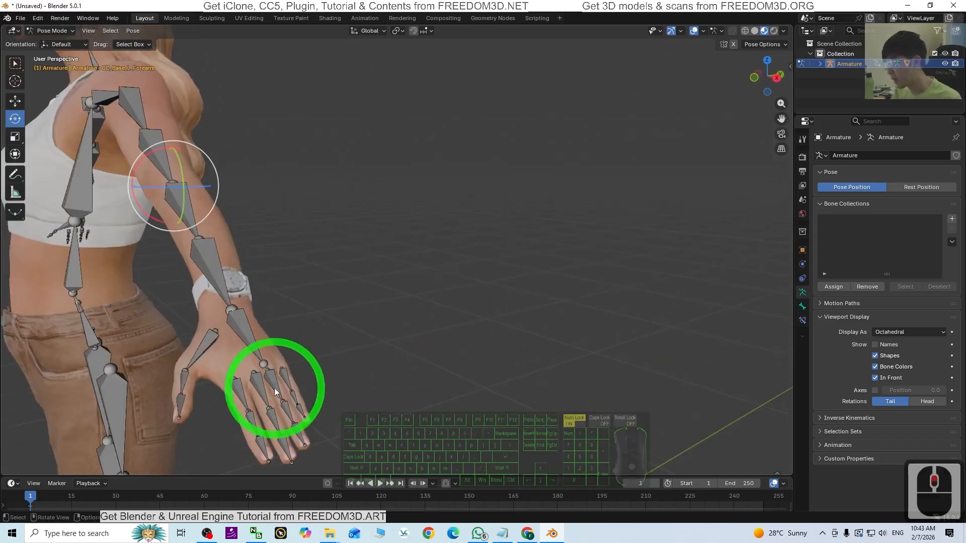
{"action": "mouse_move", "coordinate": [259, 348]}
{"action": "left_mouse_down"}
{"action": "mouse_move", "coordinate": [258, 367]}
{"action": "mouse_move", "coordinate": [276, 349]}
{"action": "left_mouse_up"}
Step: Try rotating the left thigh bone and undo the rotation
{"action": "scroll", "coordinate": [316, 362], "scroll_direction": "down", "scroll_amount": 4}
{"action": "middle_click_drag", "start_coordinate": [316, 362], "coordinate": [429, 257]}
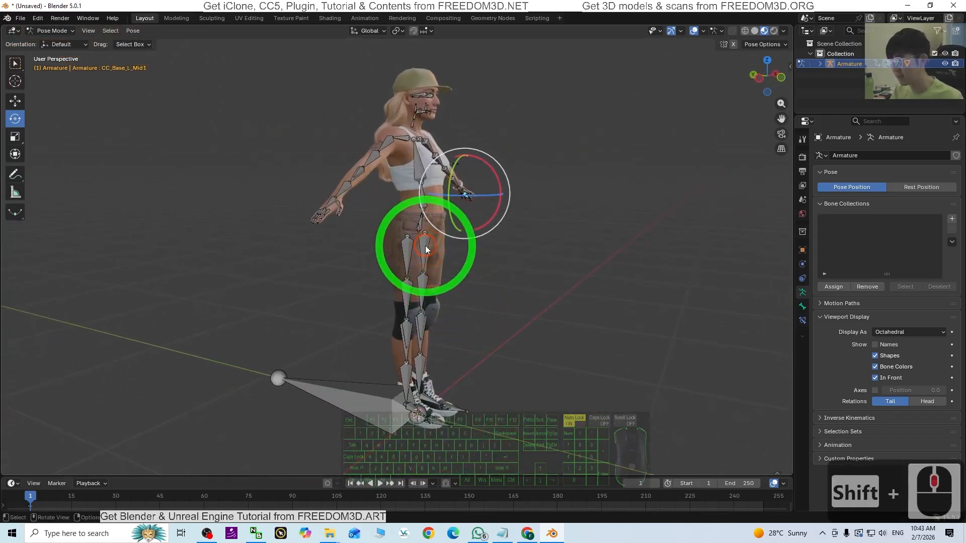
{"action": "left_click", "coordinate": [425, 249]}
{"action": "left_click_drag", "start_coordinate": [446, 205], "coordinate": [410, 189]}
{"action": "key", "text": "ctrl+z"}
Step: Return the armature to Object Mode and select the character mesh
{"action": "middle_click_drag", "start_coordinate": [614, 222], "coordinate": [506, 220]}
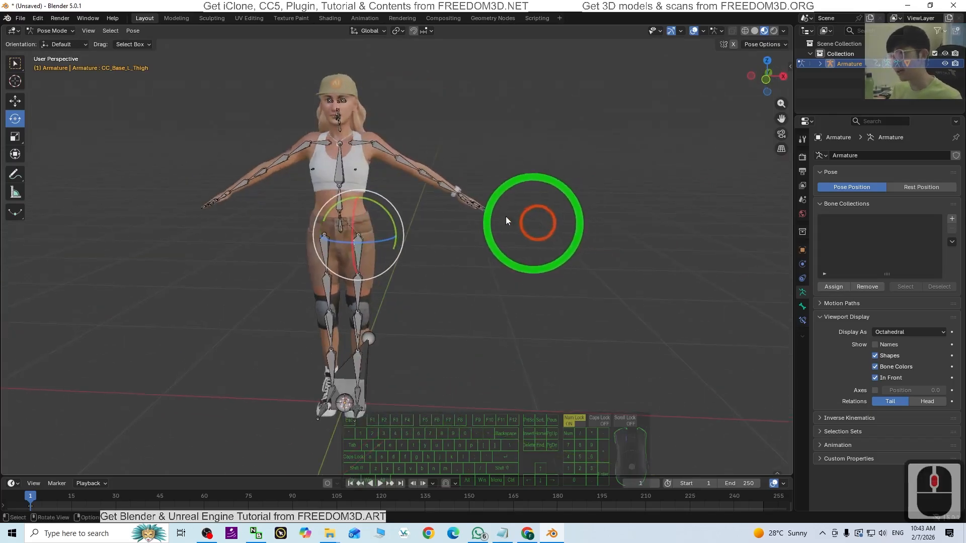
{"action": "scroll", "coordinate": [371, 151], "scroll_direction": "up", "scroll_amount": 2}
{"action": "scroll", "coordinate": [404, 165], "scroll_direction": "up", "scroll_amount": 2}
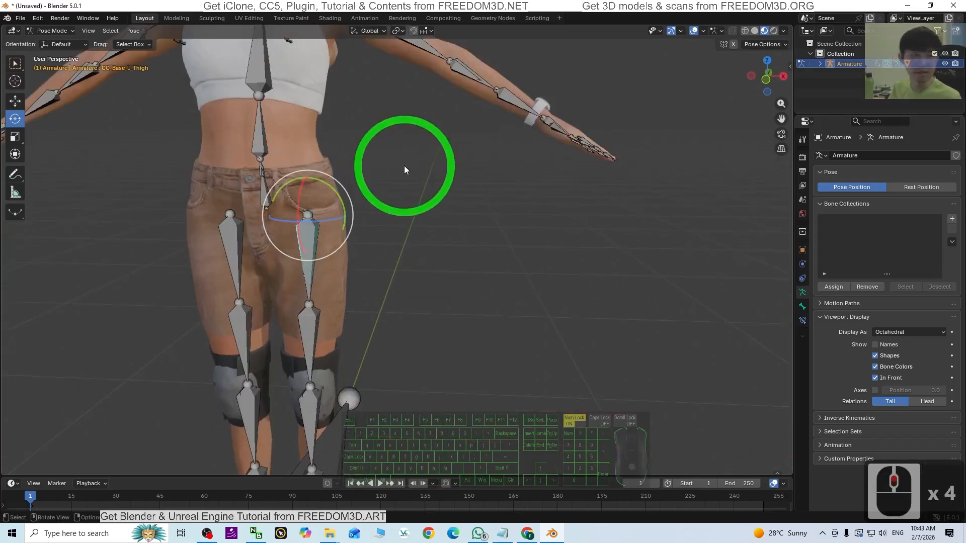
{"action": "middle_click_drag", "start_coordinate": [352, 116], "coordinate": [465, 401], "text": "shift"}
{"action": "scroll", "coordinate": [427, 258], "scroll_direction": "up", "scroll_amount": 2}
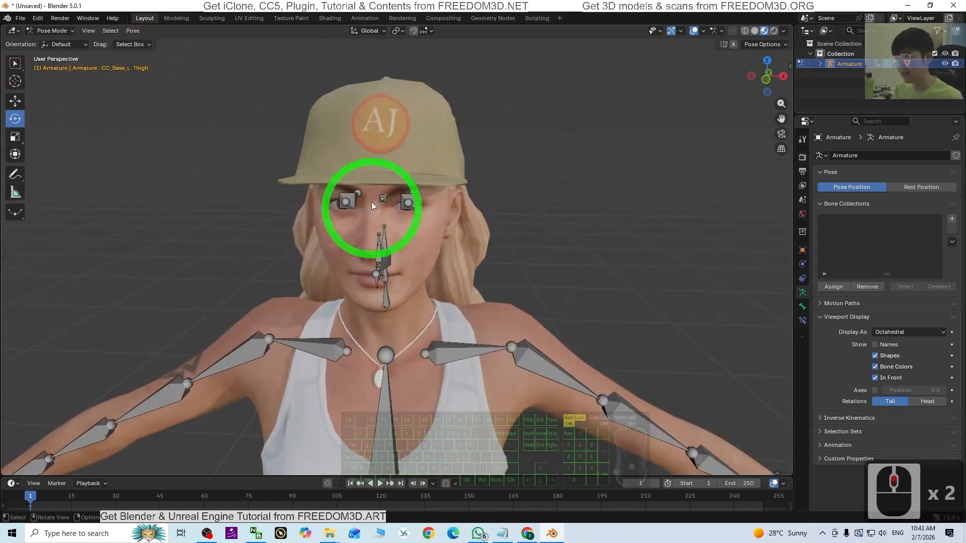
{"action": "middle_click_drag", "start_coordinate": [412, 264], "coordinate": [348, 225]}
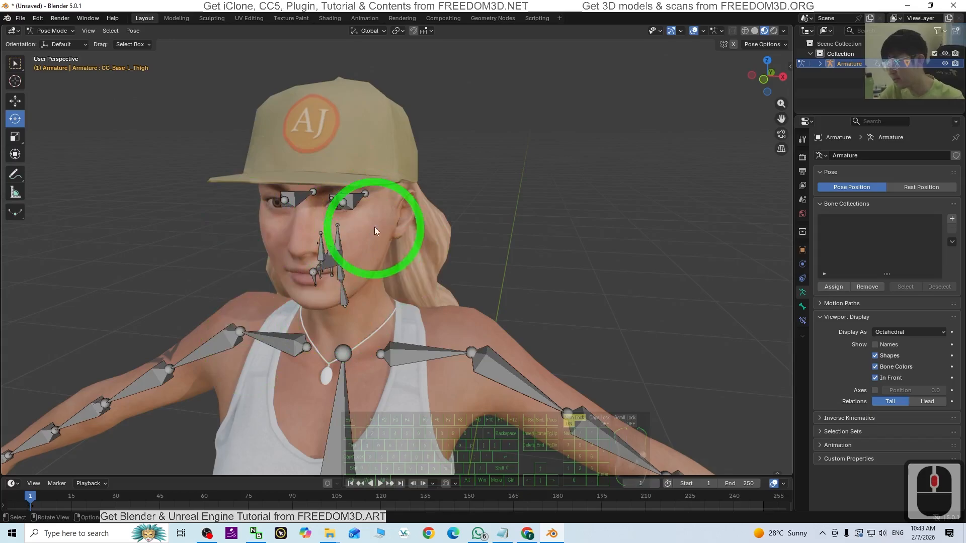
{"action": "left_click", "coordinate": [60, 18]}
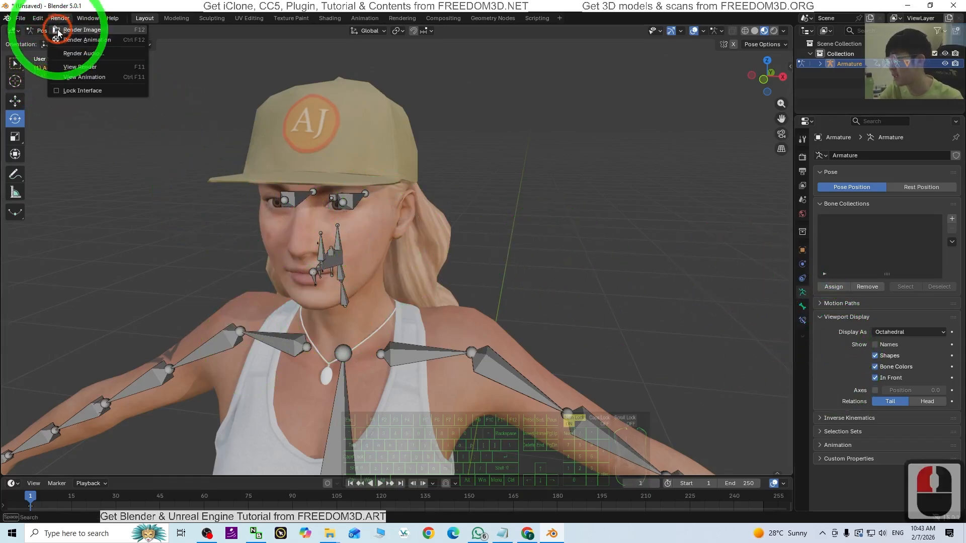
{"action": "left_click", "coordinate": [43, 30]}
{"action": "left_click", "coordinate": [45, 30]}
{"action": "left_click", "coordinate": [51, 41]}
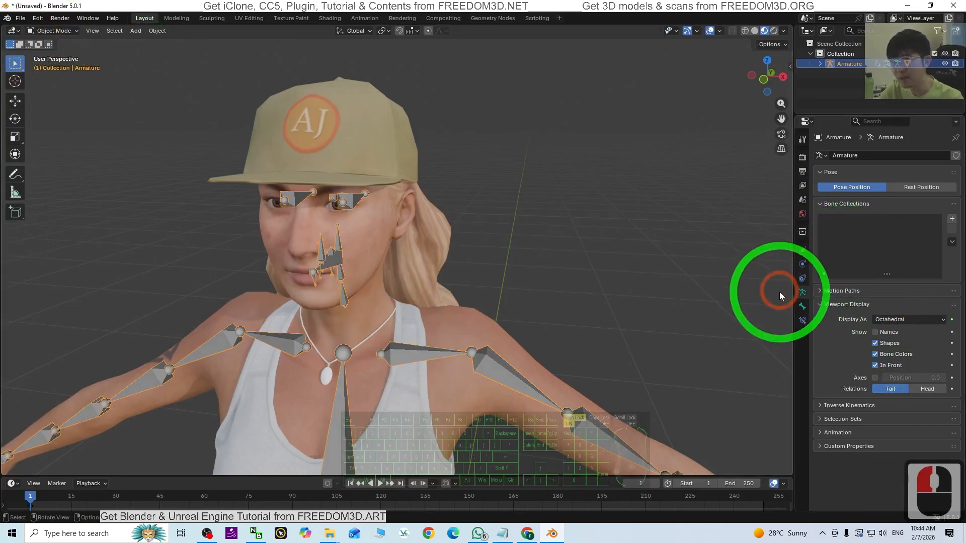
{"action": "left_click", "coordinate": [361, 236]}
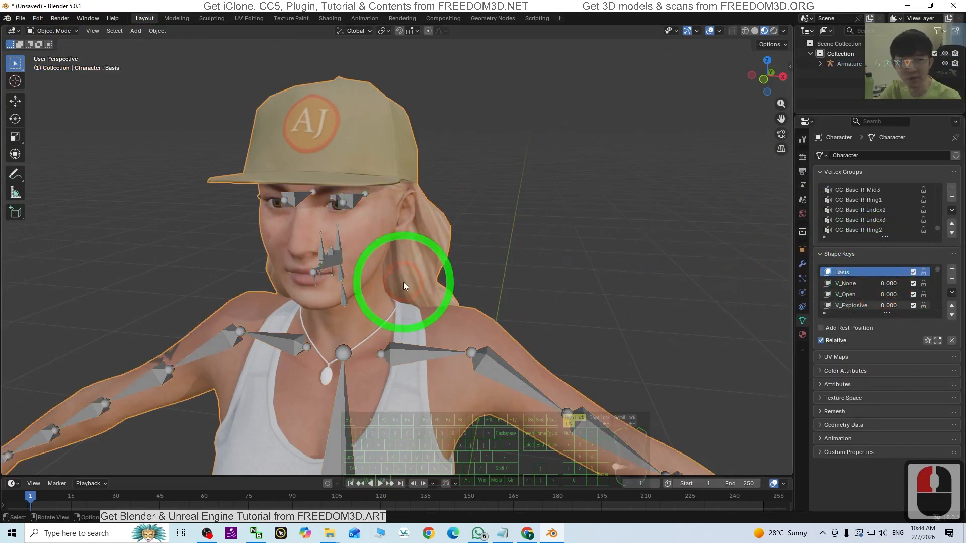
Step: Switch to the ActorCore site in the browser, look through its actor catalogue, and return to Blender
{"action": "scroll", "coordinate": [403, 281], "scroll_direction": "down", "scroll_amount": 2}
{"action": "middle_click_drag", "start_coordinate": [548, 414], "coordinate": [561, 393], "text": "shift"}
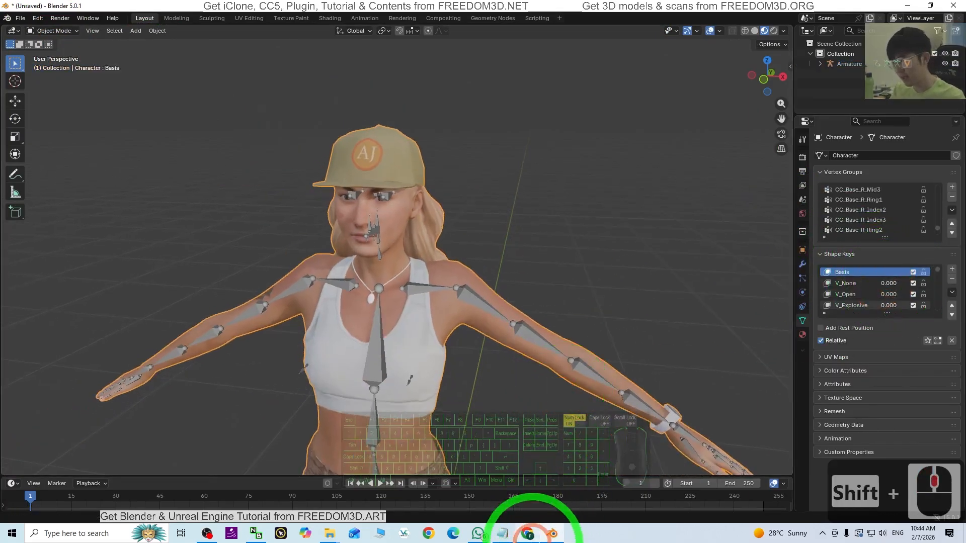
{"action": "left_click", "coordinate": [528, 534]}
{"action": "left_click", "coordinate": [49, 100]}
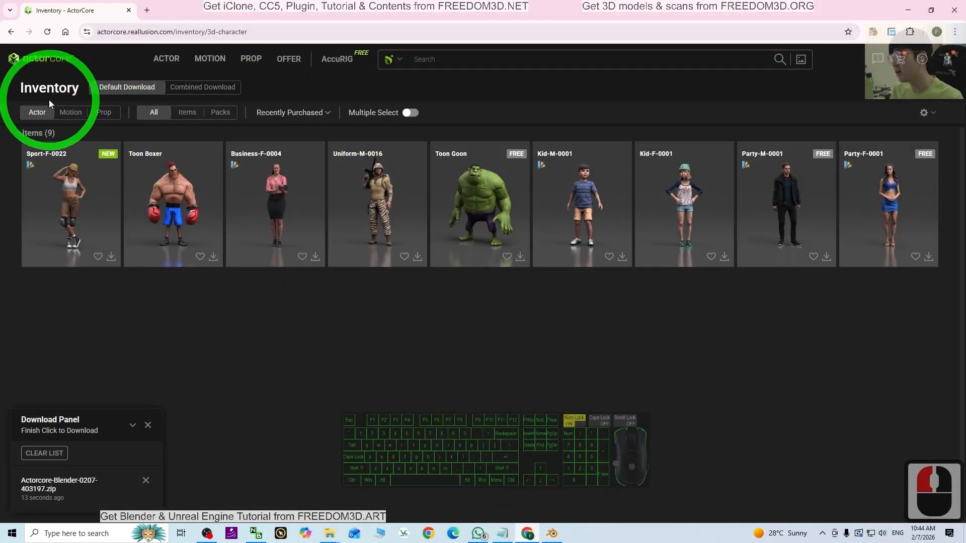
{"action": "left_click", "coordinate": [159, 59]}
{"action": "left_click", "coordinate": [683, 277]}
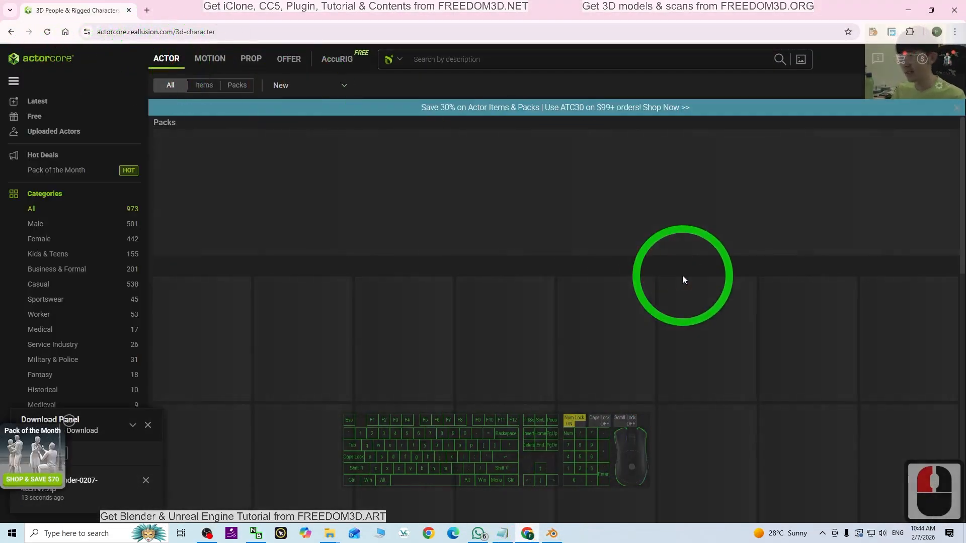
{"action": "scroll", "coordinate": [649, 372], "scroll_direction": "down", "scroll_amount": 3}
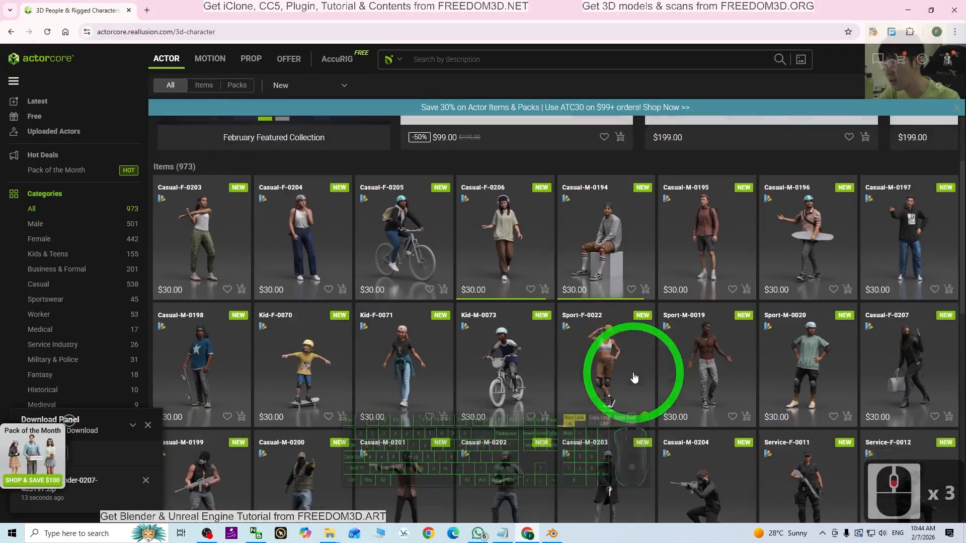
{"action": "scroll", "coordinate": [582, 388], "scroll_direction": "down", "scroll_amount": 2}
{"action": "scroll", "coordinate": [720, 334], "scroll_direction": "down", "scroll_amount": 1}
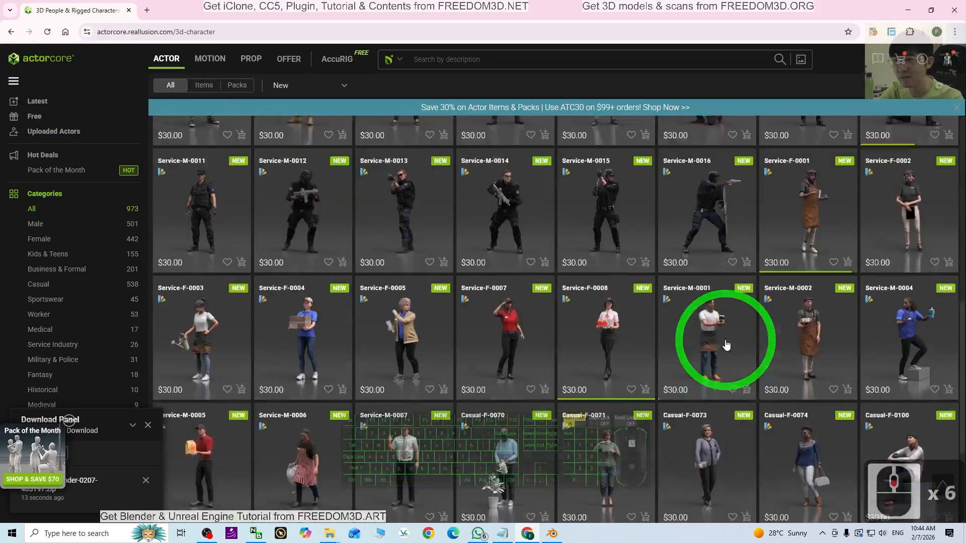
{"action": "left_click", "coordinate": [552, 533]}
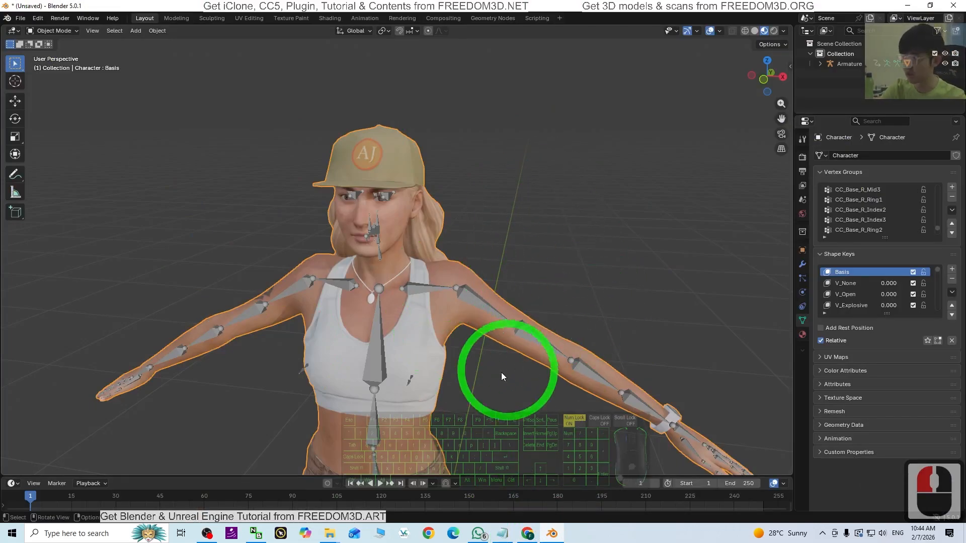
Step: Switch to the ActorCore site in the browser and browse the full 3D actor catalogue, from the service and casual characters to the worker and business ones
{"action": "mouse_move", "coordinate": [494, 376]}
{"action": "middle_mouse_down"}
{"action": "mouse_move", "coordinate": [518, 377]}
{"action": "mouse_move", "coordinate": [494, 374]}
{"action": "middle_mouse_up"}
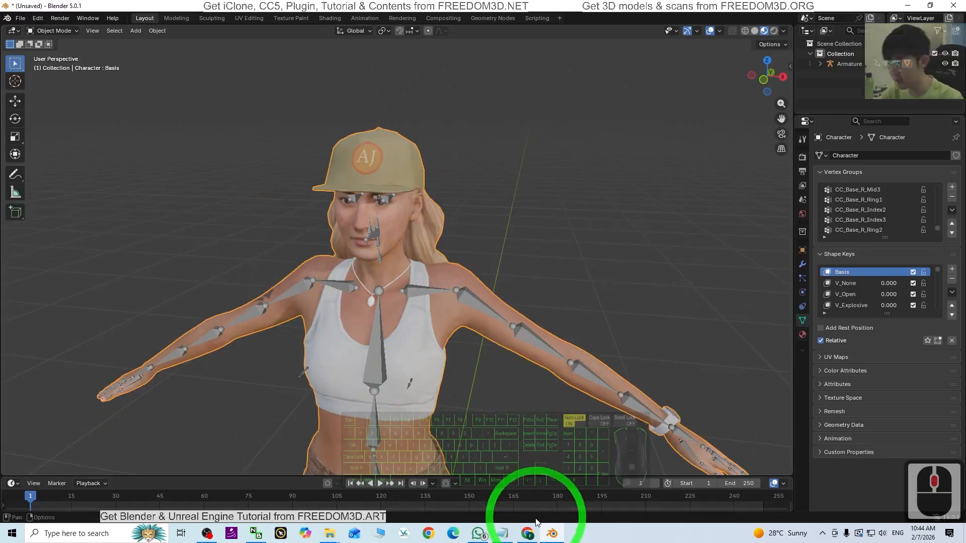
{"action": "left_click", "coordinate": [527, 533]}
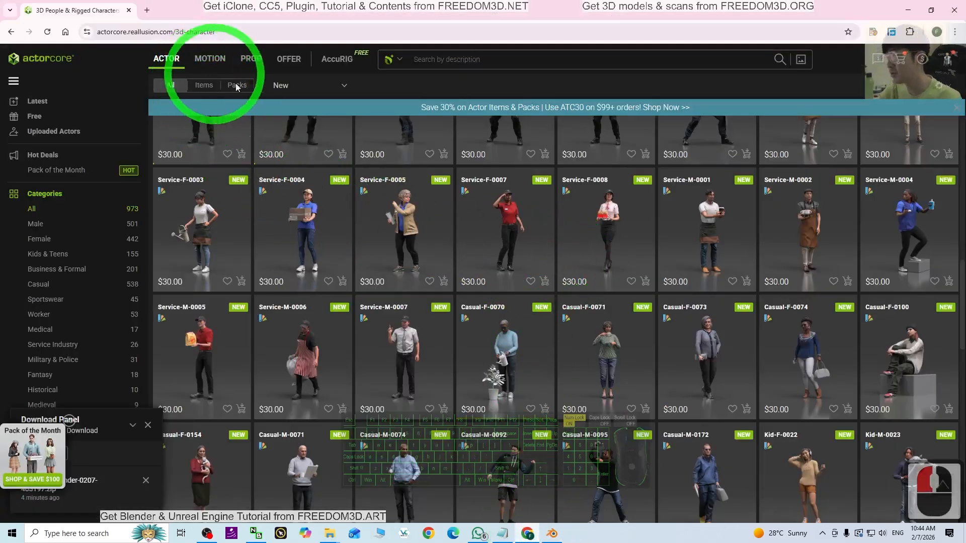
{"action": "scroll", "coordinate": [566, 318], "scroll_direction": "down", "scroll_amount": 6}
{"action": "scroll", "coordinate": [568, 314], "scroll_direction": "down", "scroll_amount": 8}
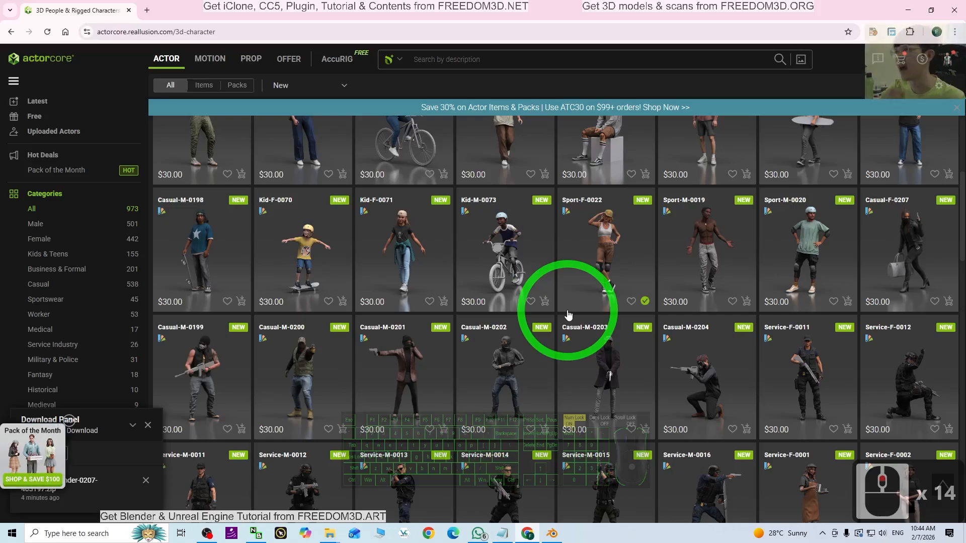
{"action": "scroll", "coordinate": [478, 367], "scroll_direction": "down", "scroll_amount": 11}
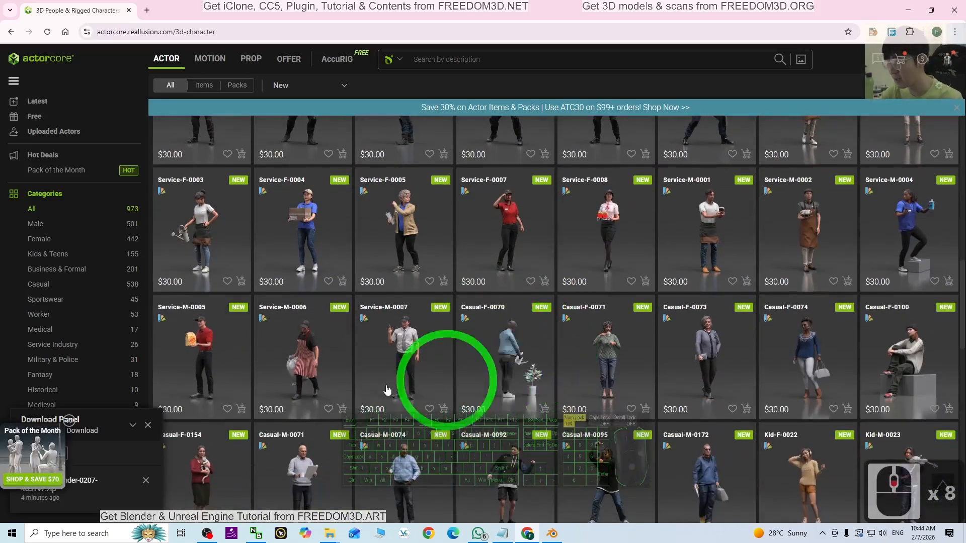
{"action": "scroll", "coordinate": [617, 462], "scroll_direction": "down", "scroll_amount": 2}
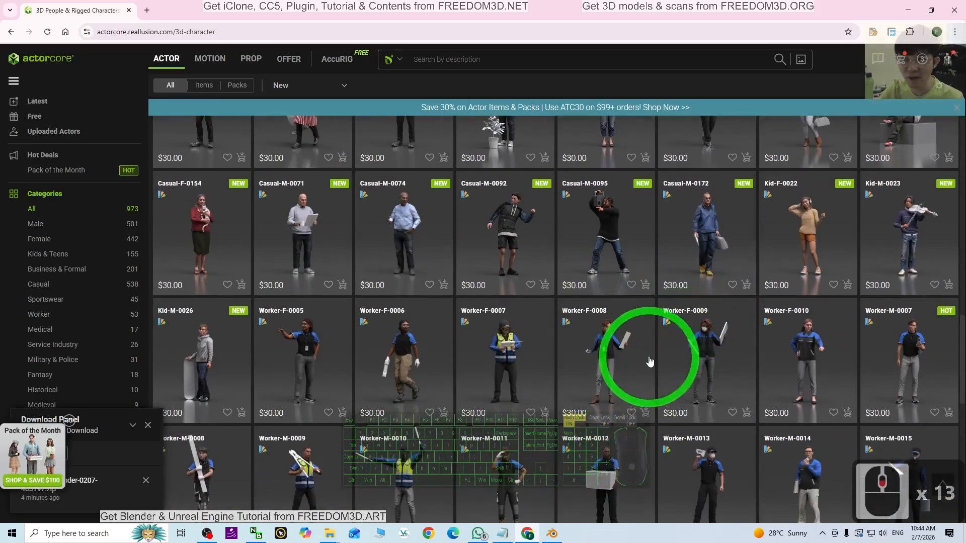
{"action": "scroll", "coordinate": [669, 347], "scroll_direction": "down", "scroll_amount": 4}
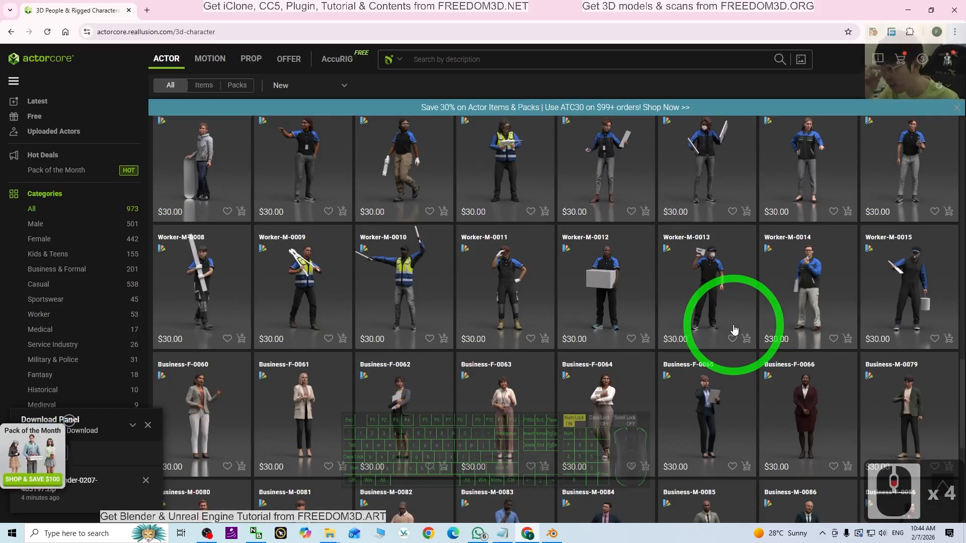
{"action": "scroll", "coordinate": [734, 330], "scroll_direction": "down", "scroll_amount": 4}
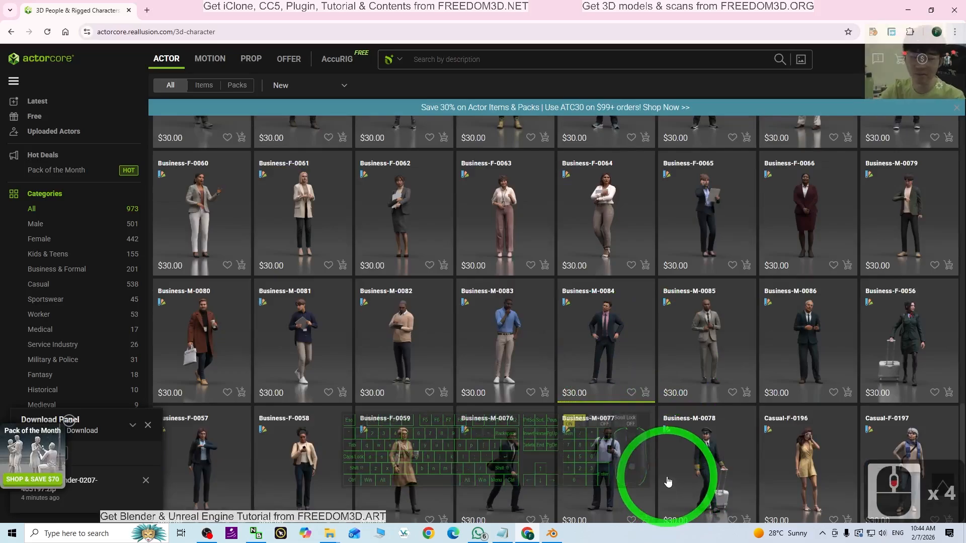
{"action": "scroll", "coordinate": [668, 482], "scroll_direction": "down", "scroll_amount": 7}
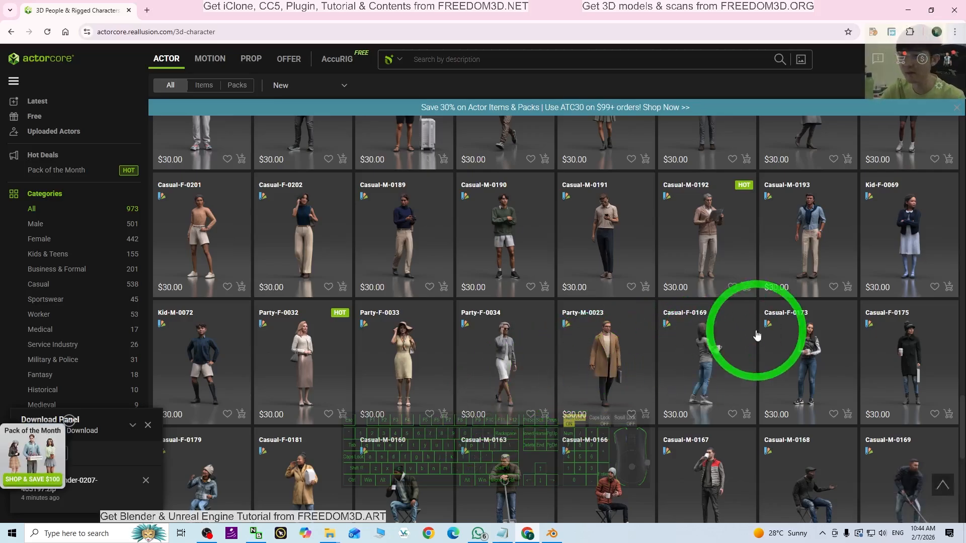
{"action": "scroll", "coordinate": [704, 342], "scroll_direction": "down", "scroll_amount": 6}
{"action": "scroll", "coordinate": [694, 362], "scroll_direction": "up", "scroll_amount": 4}
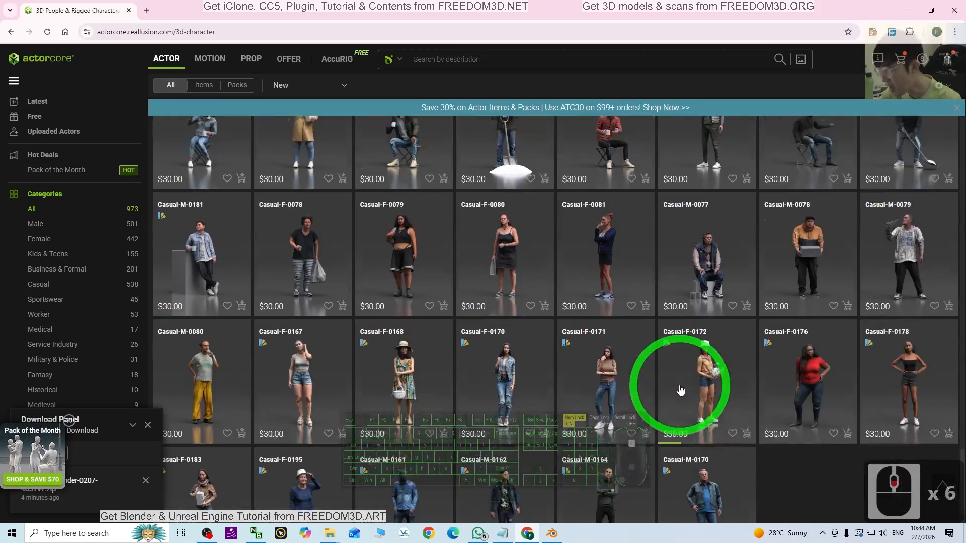
{"action": "scroll", "coordinate": [663, 412], "scroll_direction": "up", "scroll_amount": 8}
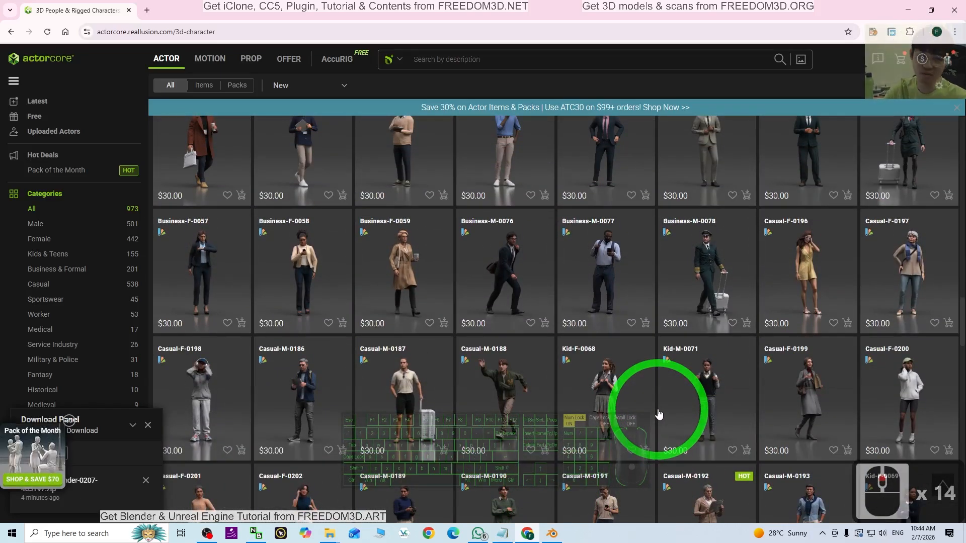
{"action": "scroll", "coordinate": [704, 383], "scroll_direction": "up", "scroll_amount": 4}
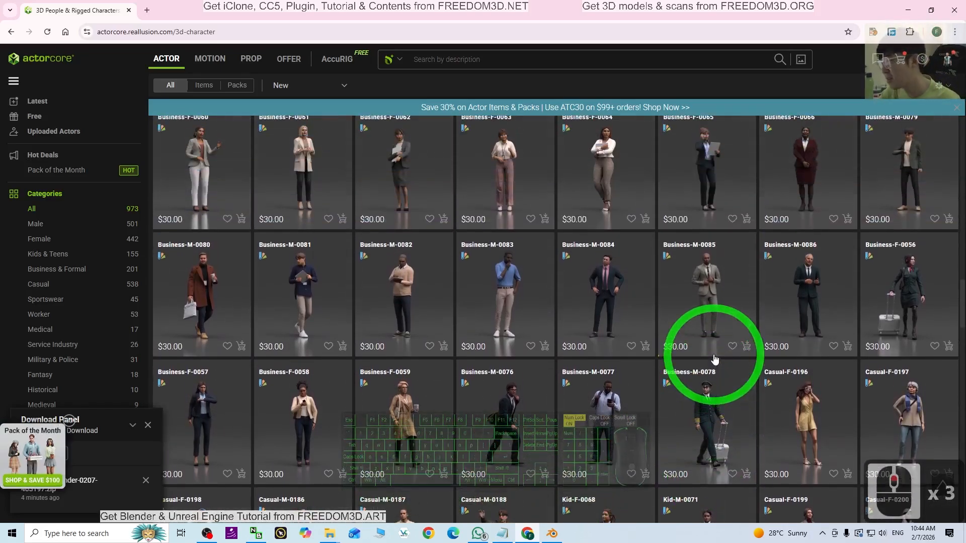
{"action": "scroll", "coordinate": [703, 369], "scroll_direction": "up", "scroll_amount": 8}
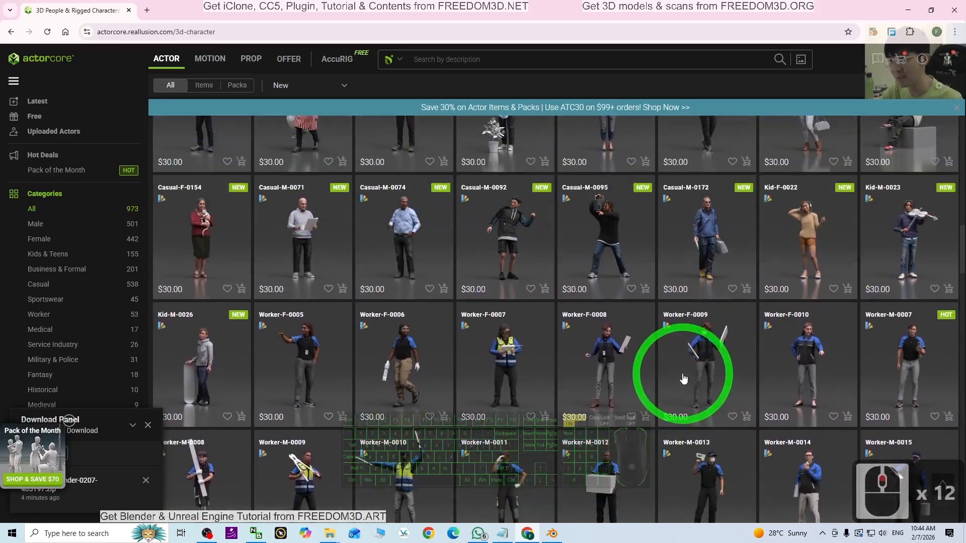
{"action": "scroll", "coordinate": [678, 375], "scroll_direction": "up", "scroll_amount": 9}
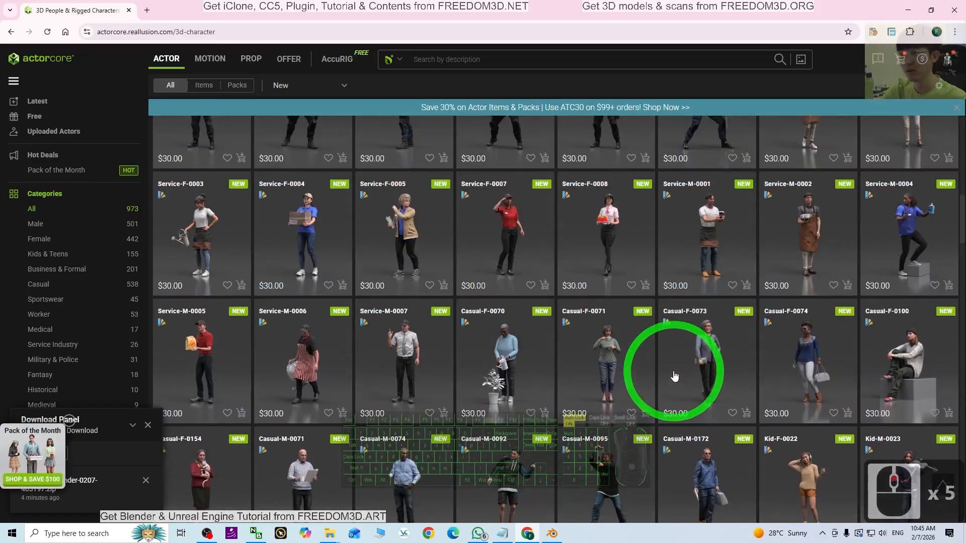
{"action": "scroll", "coordinate": [676, 373], "scroll_direction": "down", "scroll_amount": 9}
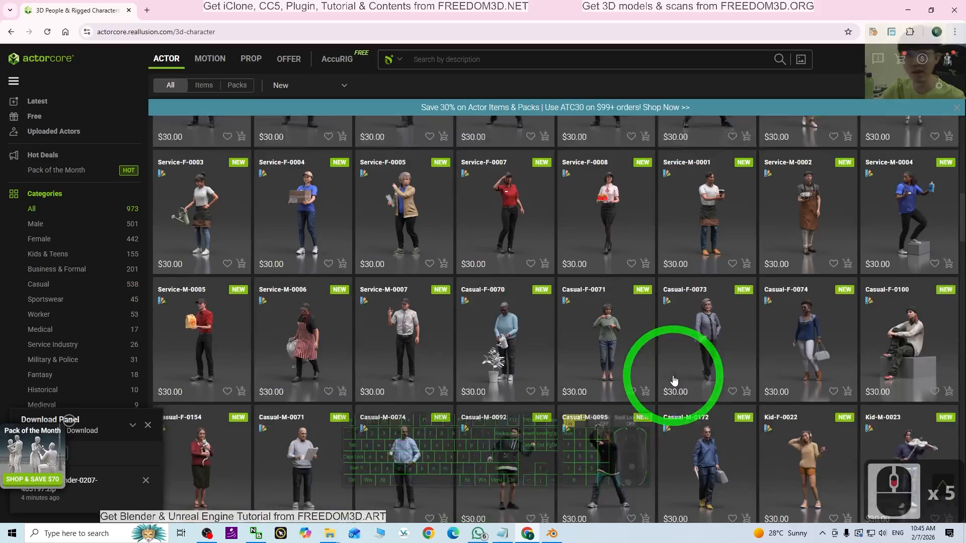